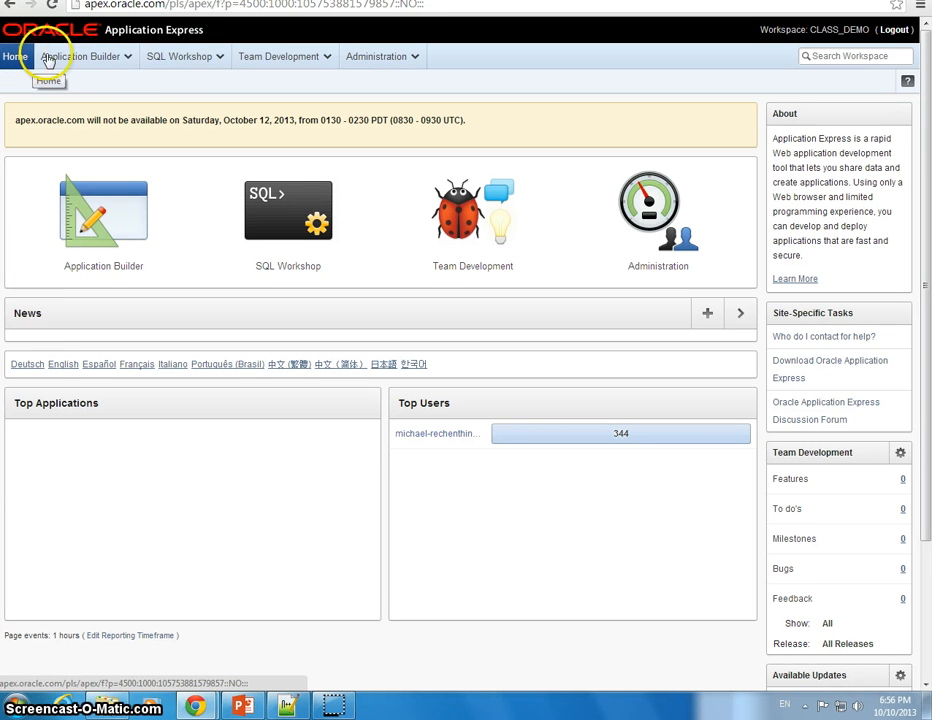
Step: Upload the file V2_Teams_DB_CREATE from the Teams_sql_files folder as a new SQL script in SQL Workshop
click(156, 62)
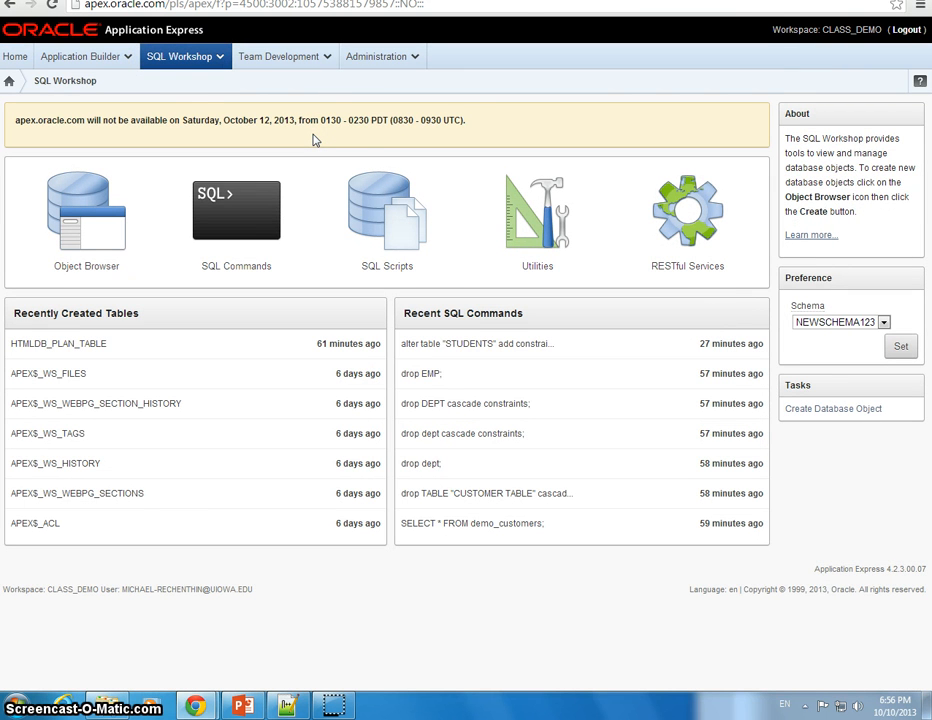
click(373, 218)
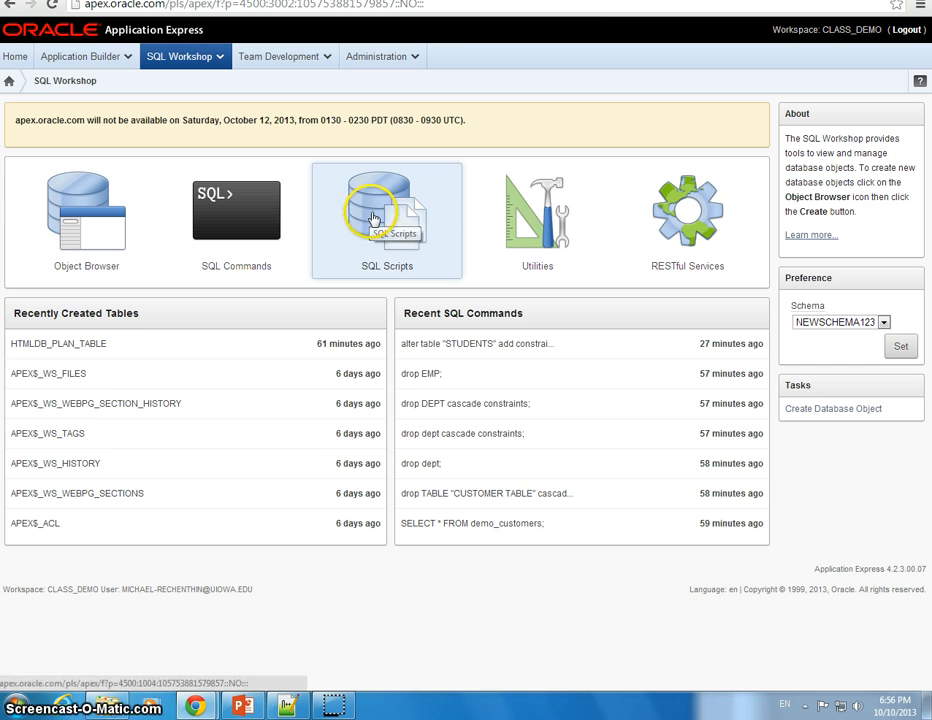
click(376, 222)
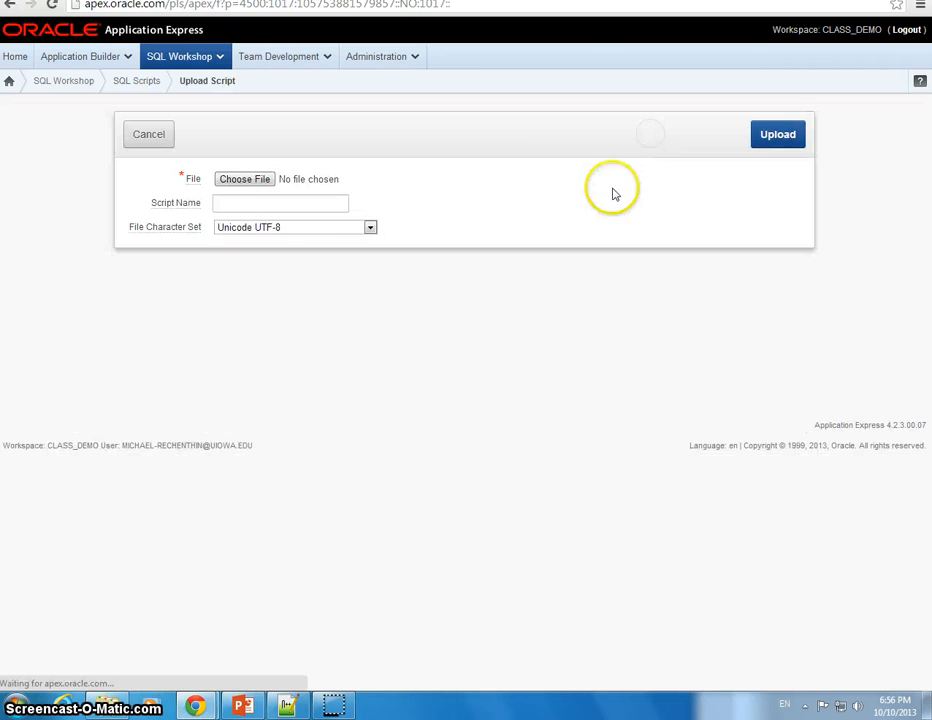
click(235, 177)
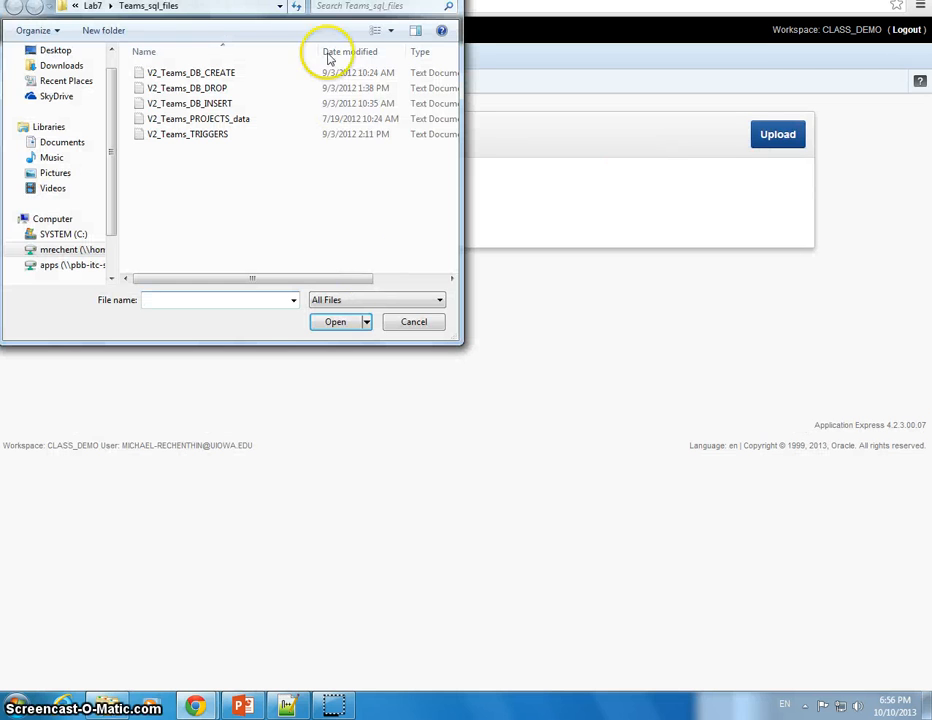
drag(360, 2, 626, 229)
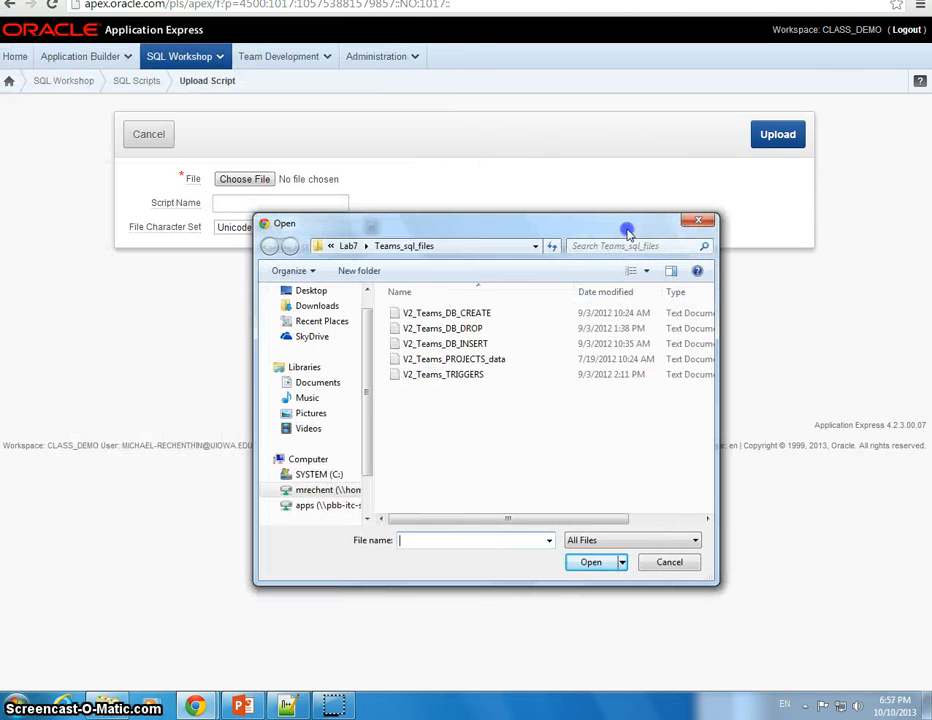
click(487, 317)
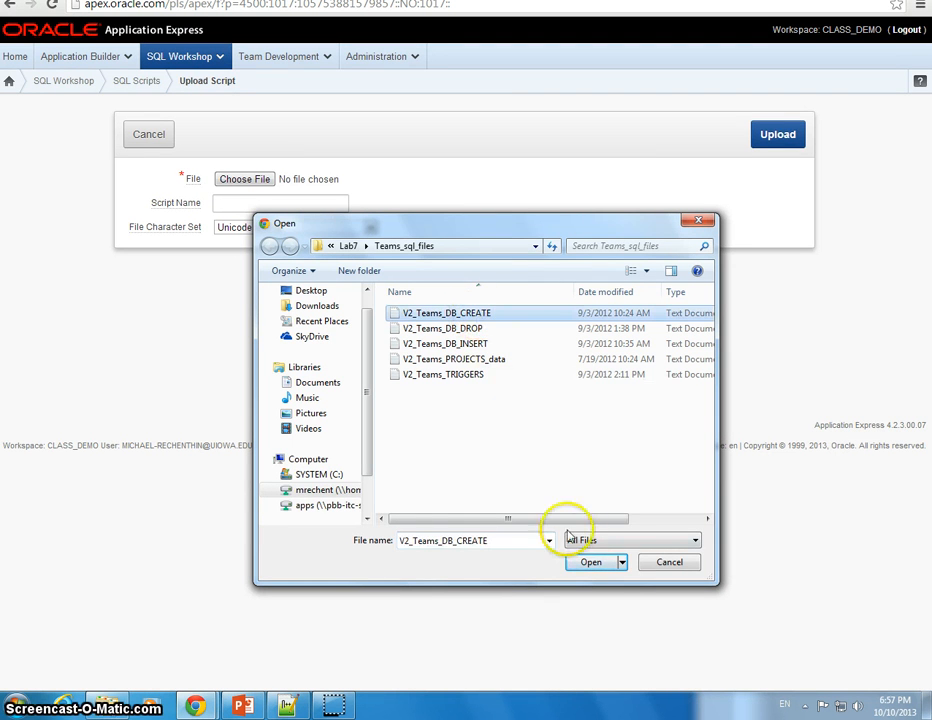
click(591, 564)
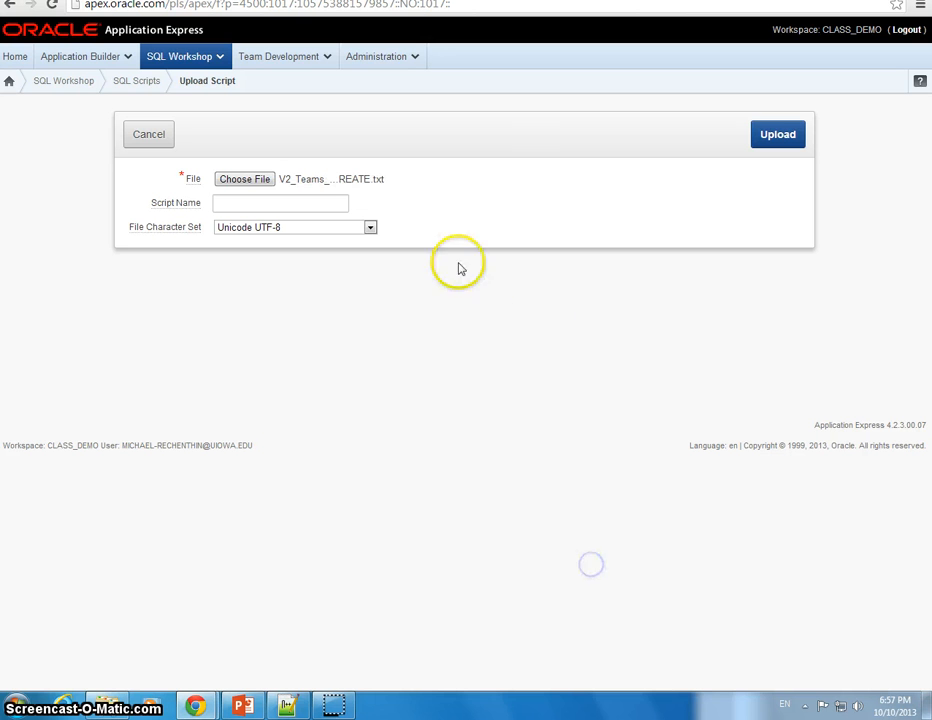
click(779, 135)
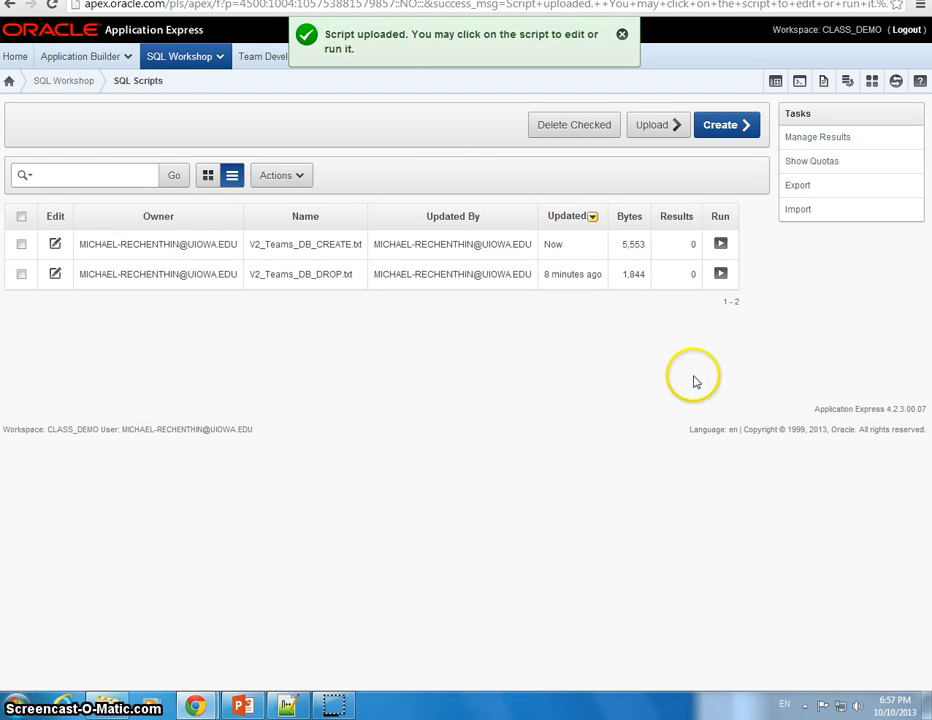
Step: Run the V2_Teams_DB_CREATE.txt script in the background and open its results
click(21, 244)
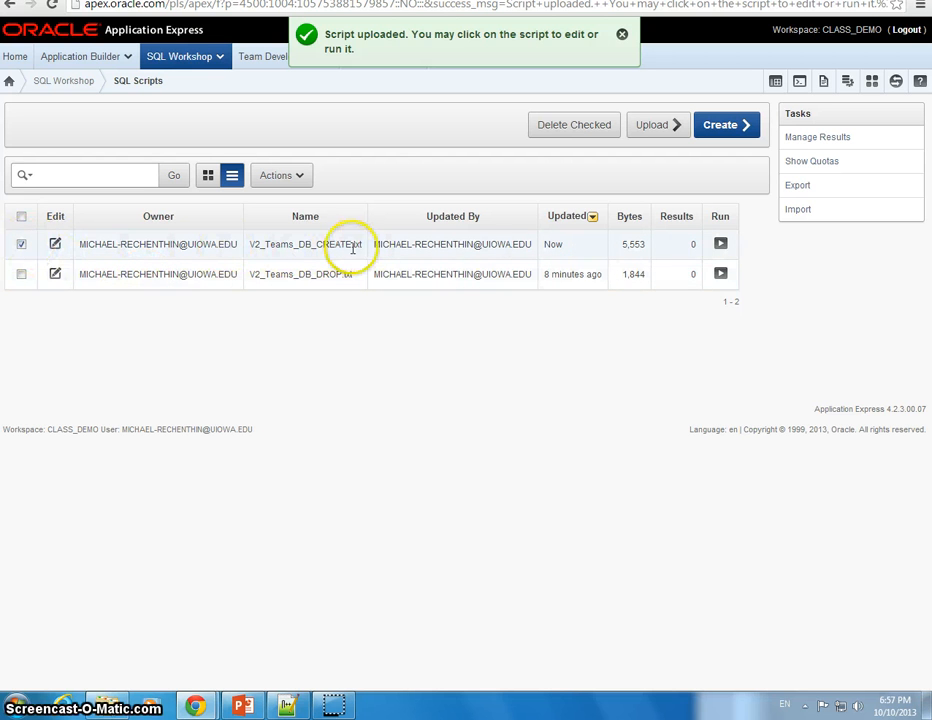
click(720, 244)
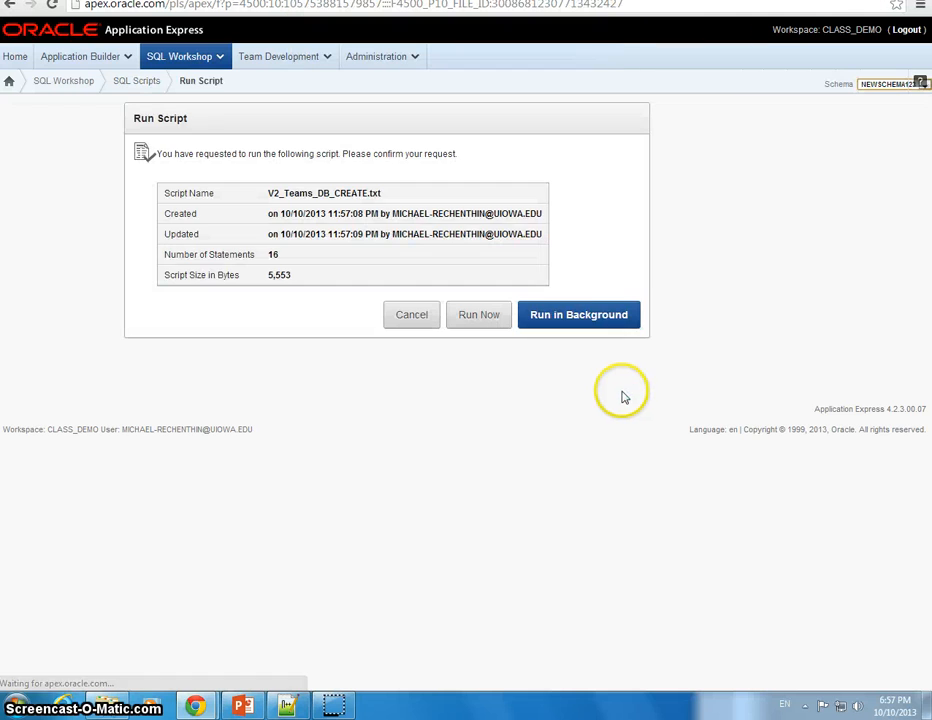
click(556, 316)
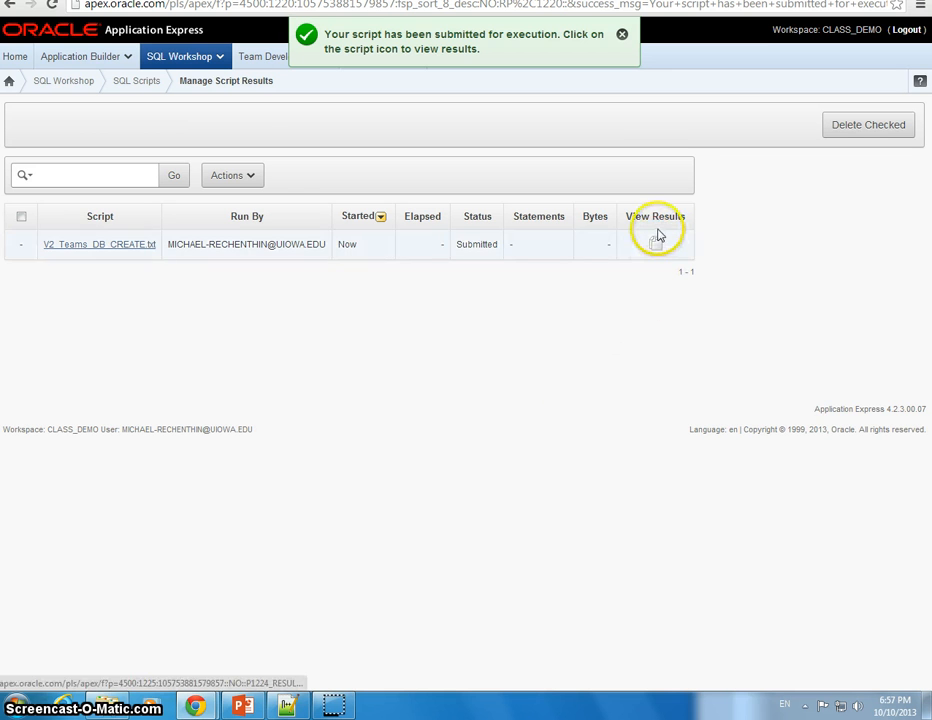
click(655, 244)
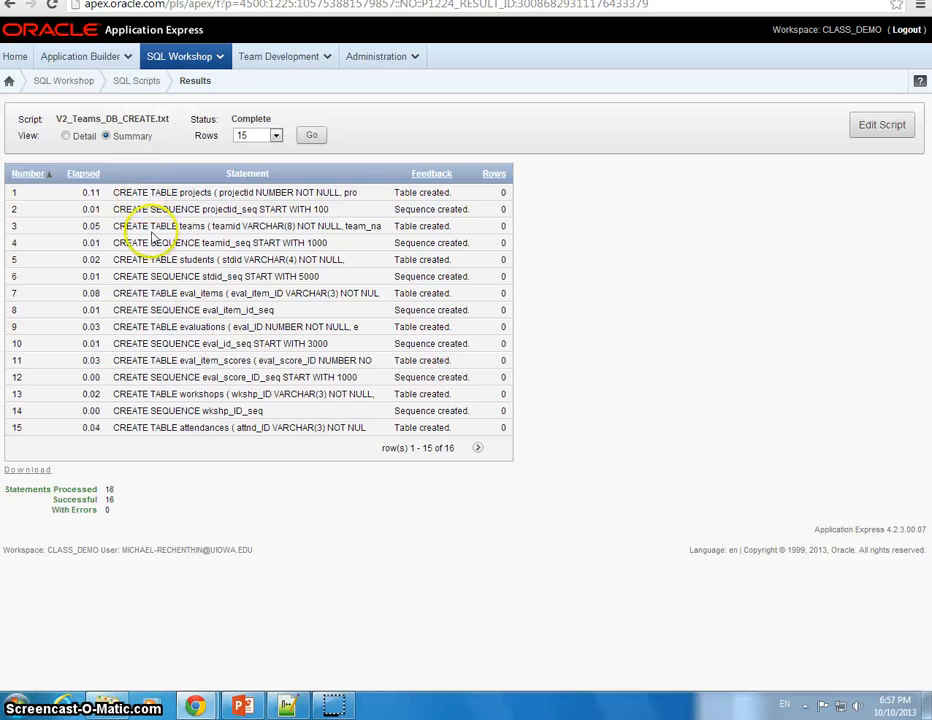
Step: Examine the column structure of the STUDENTS table in the Object Browser
click(163, 60)
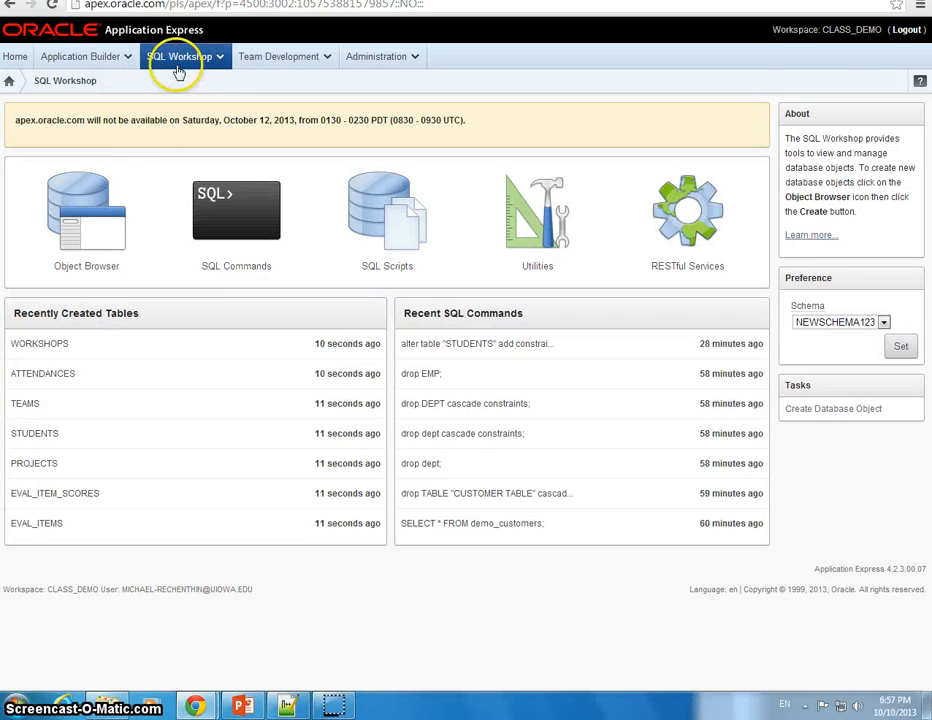
click(75, 210)
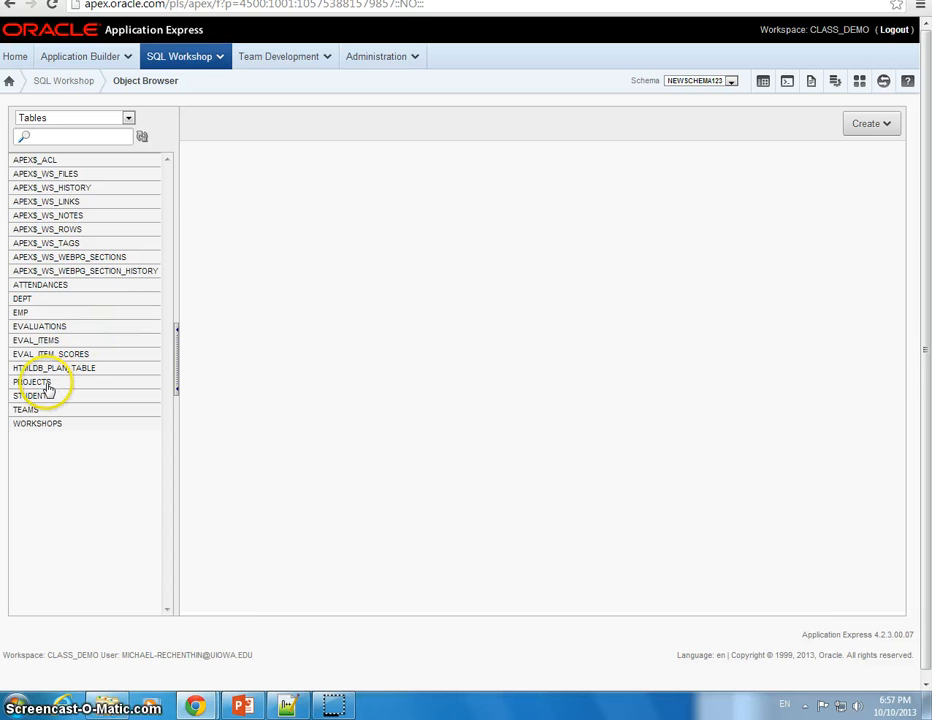
click(33, 396)
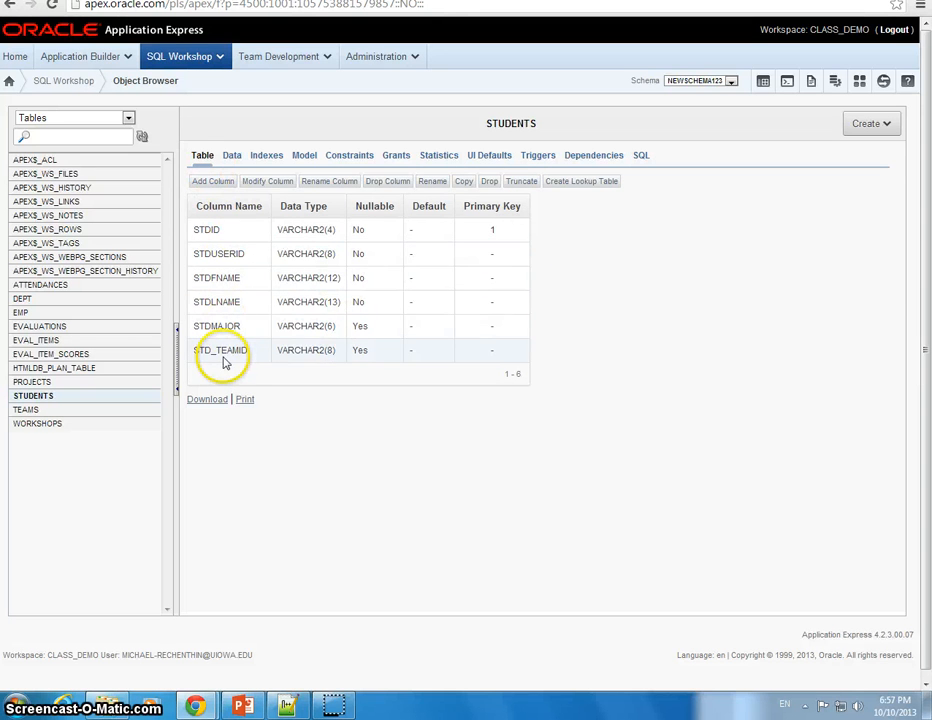
Step: Upload the file V2_Teams_TRIGGERS from the Teams_sql_files folder to SQL Scripts
click(184, 58)
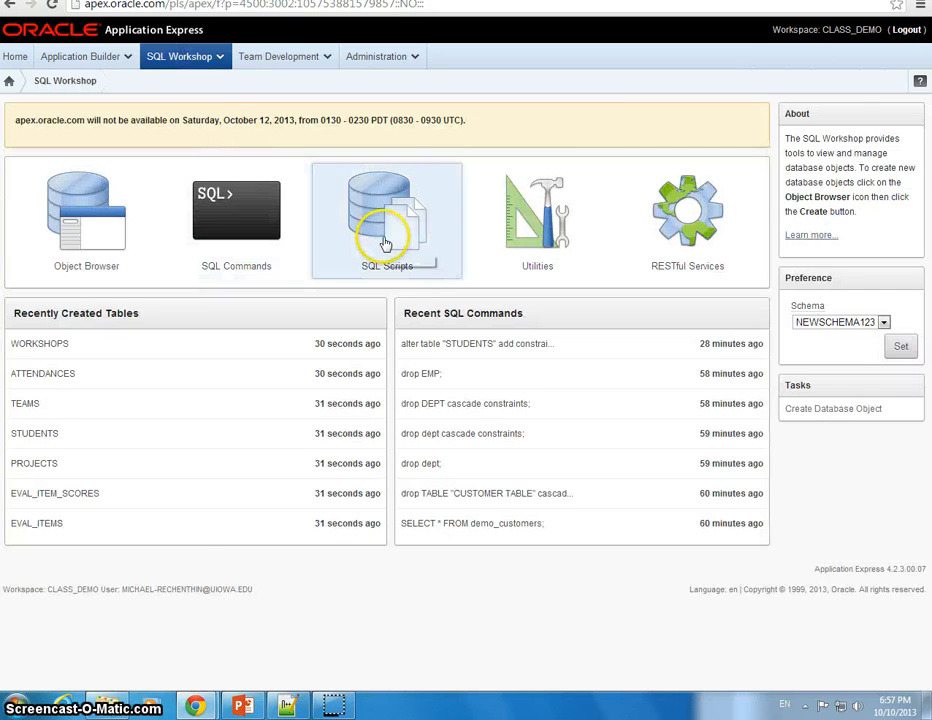
click(386, 243)
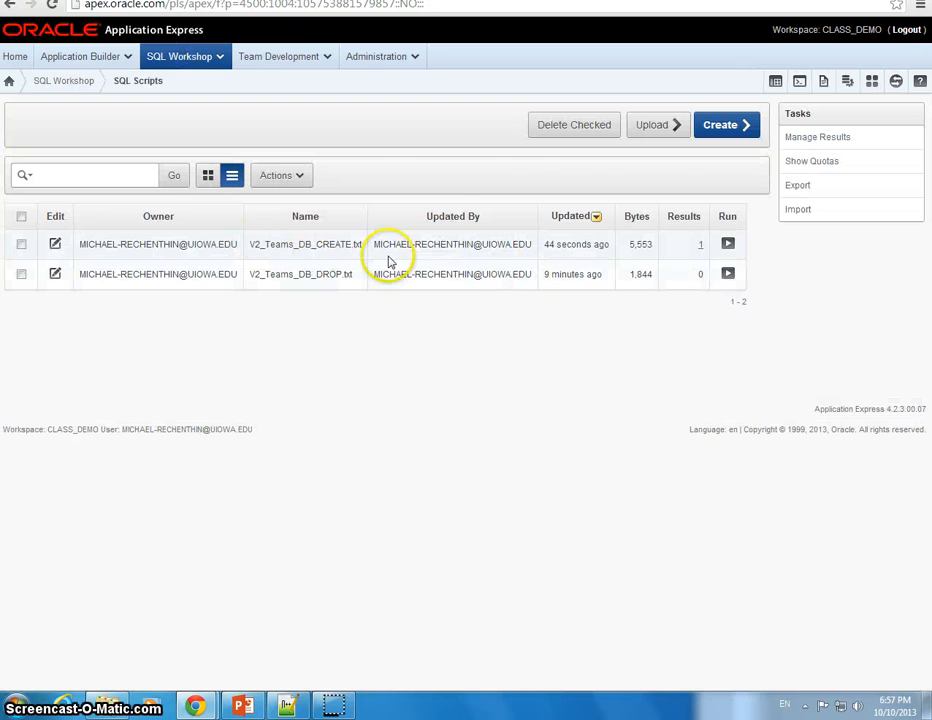
click(666, 131)
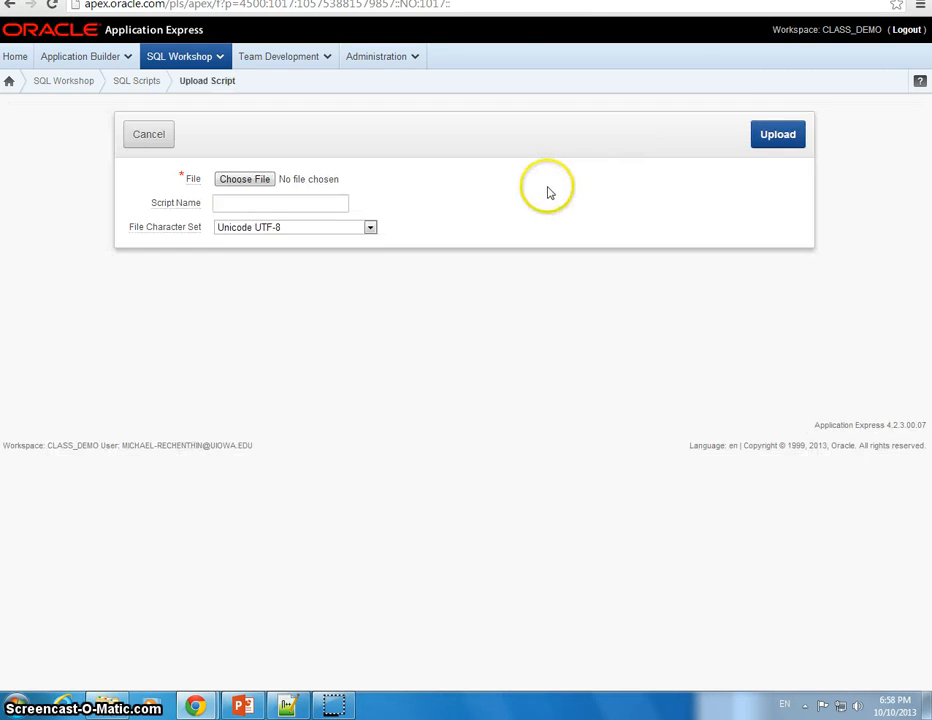
click(250, 179)
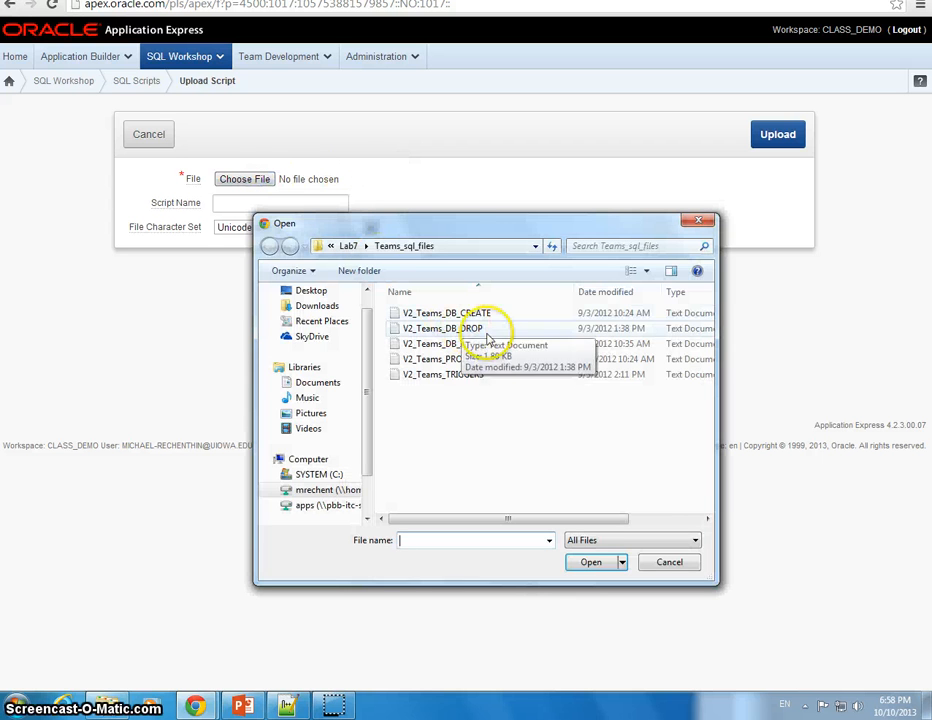
click(478, 383)
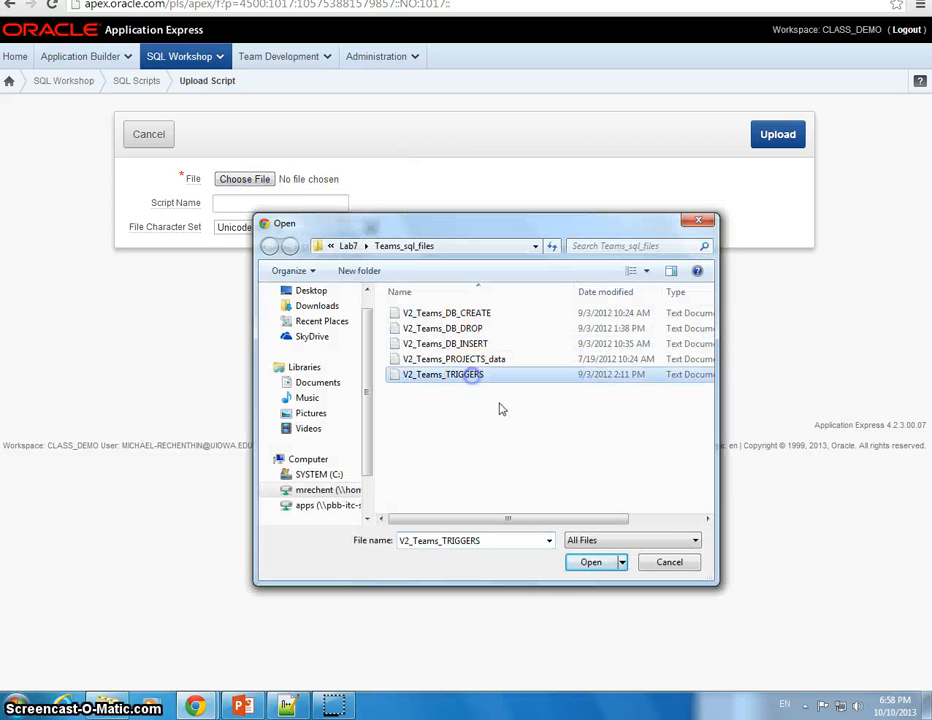
click(590, 564)
click(786, 140)
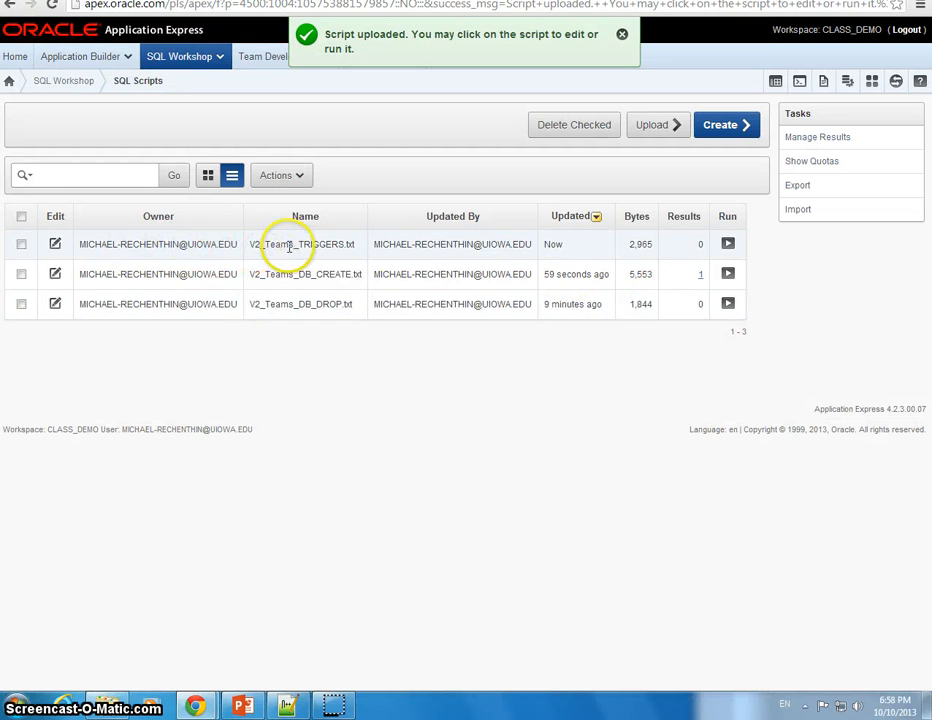
Step: Run the V2_Teams_TRIGGERS.txt script in the background and open its results
click(728, 245)
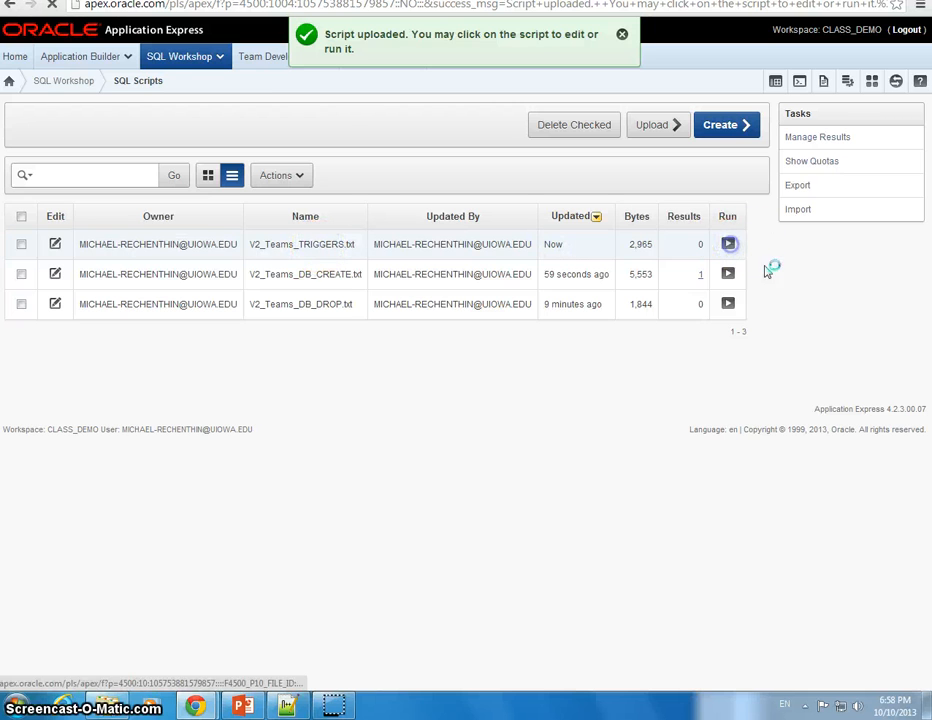
click(599, 316)
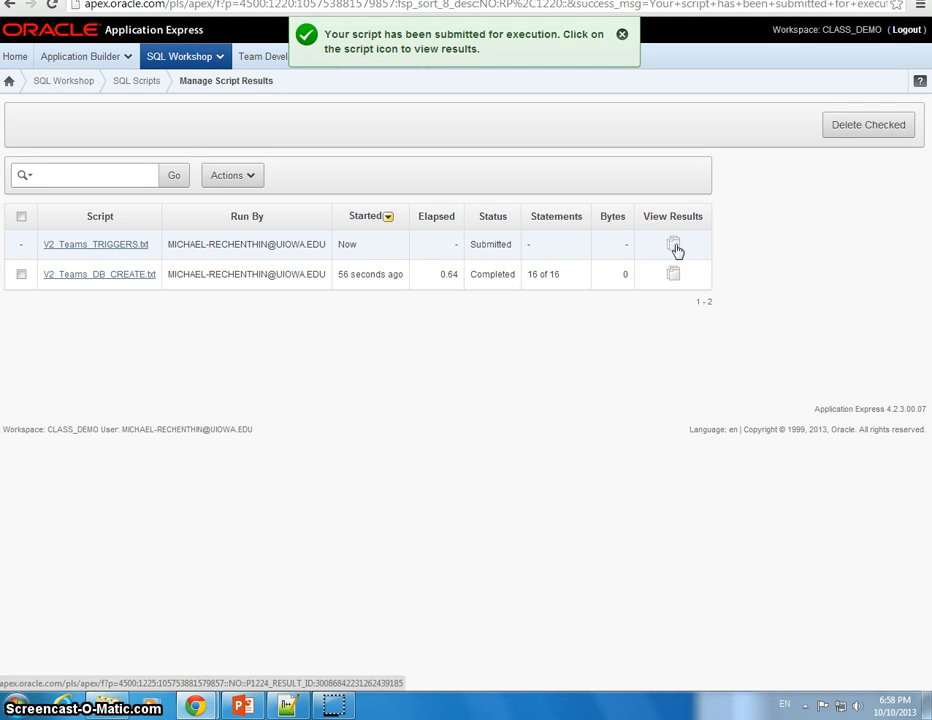
click(675, 247)
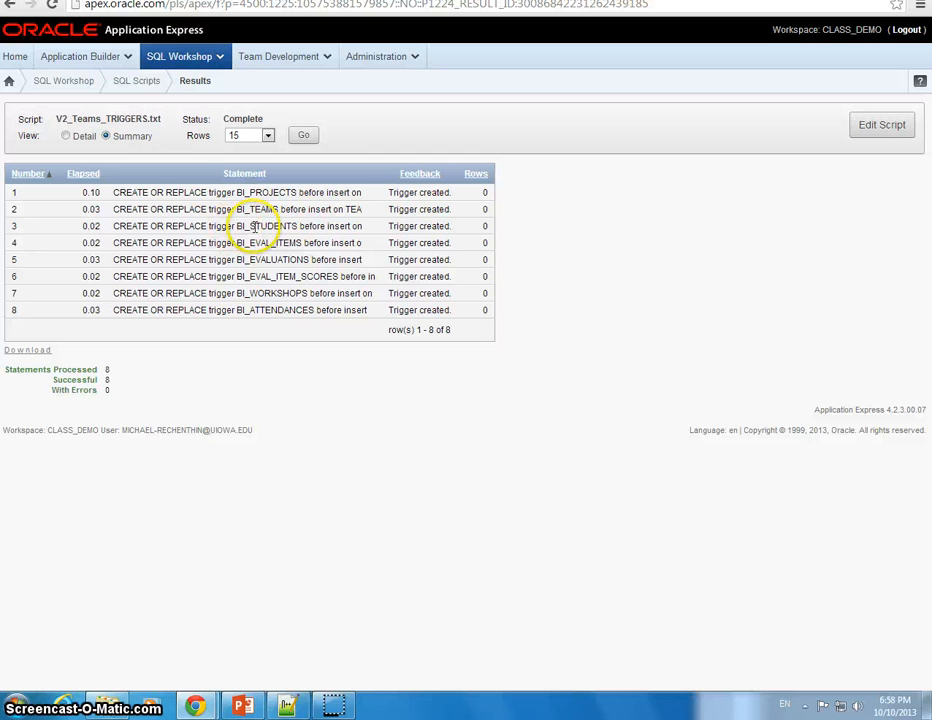
Step: Upload the file V2_Teams_DB_INSERT from the Teams_sql_files folder to SQL Scripts
click(170, 62)
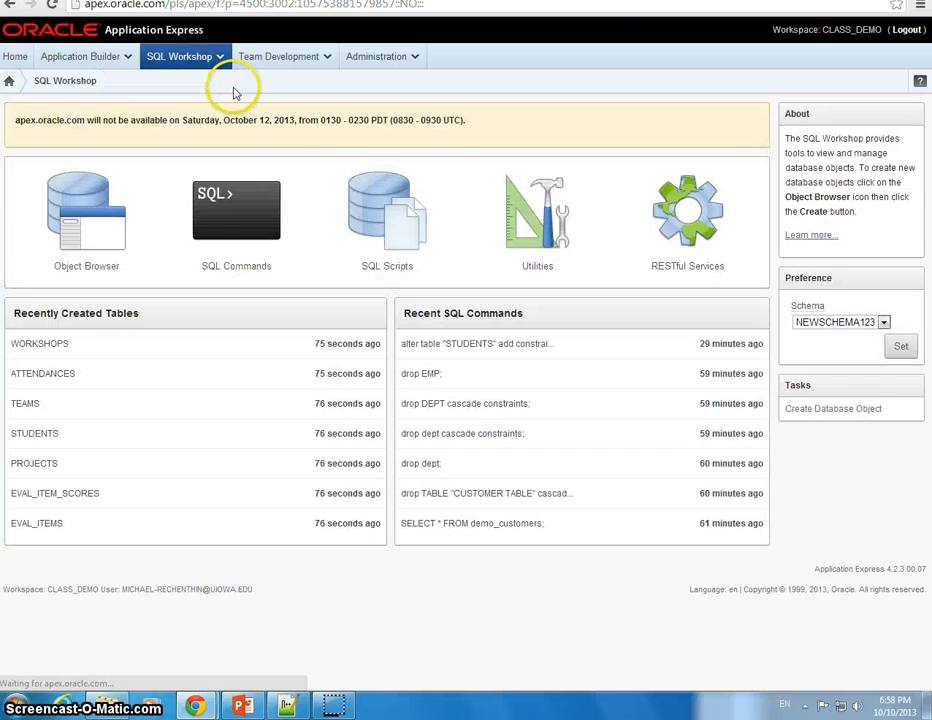
click(403, 224)
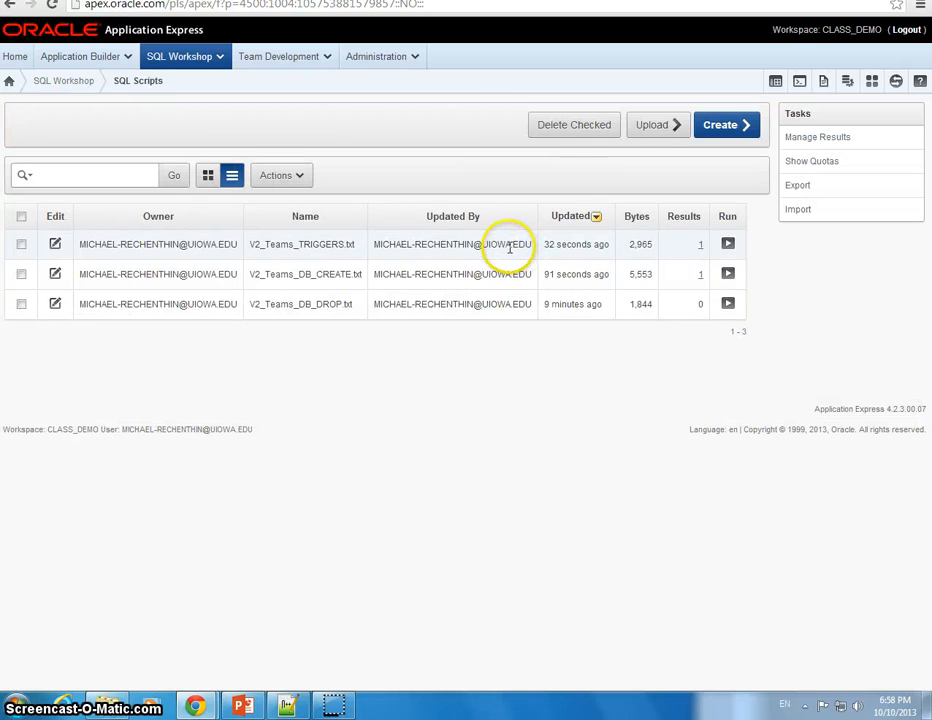
click(652, 124)
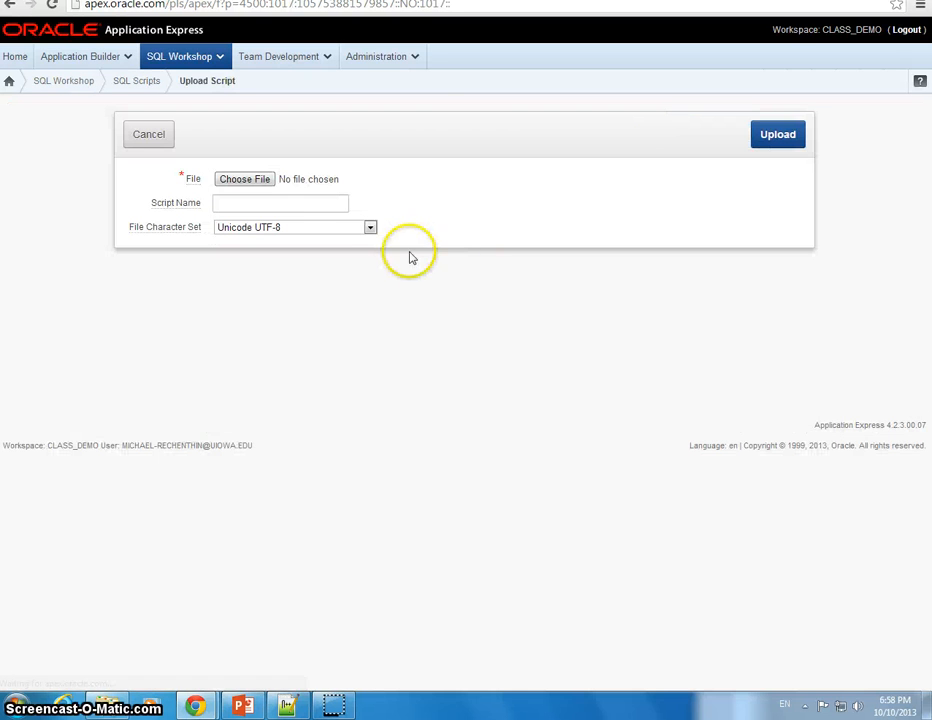
click(247, 180)
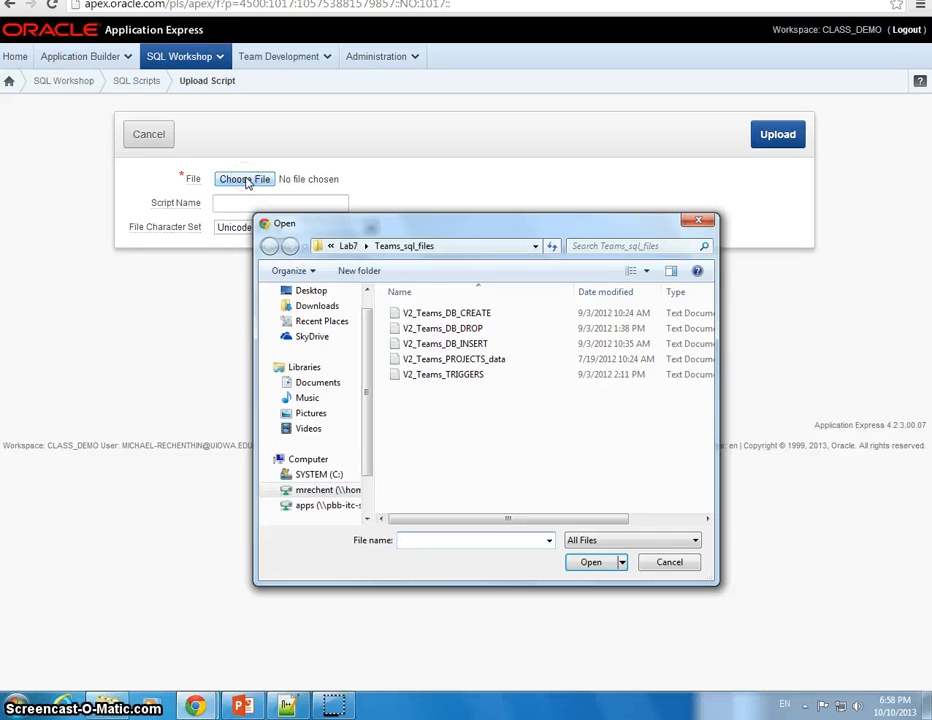
click(450, 345)
click(590, 561)
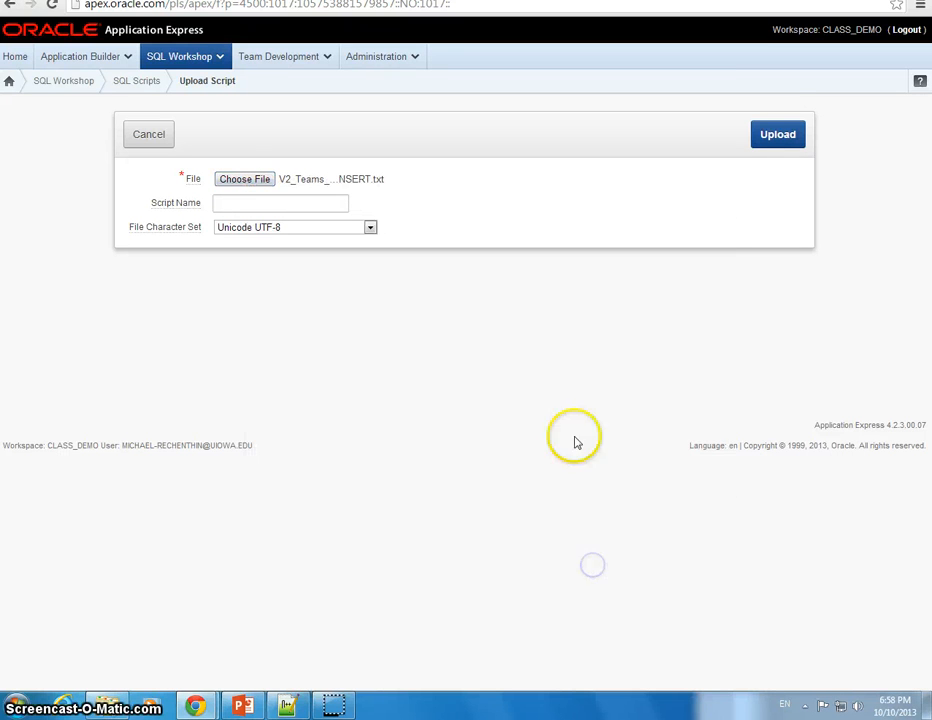
click(772, 140)
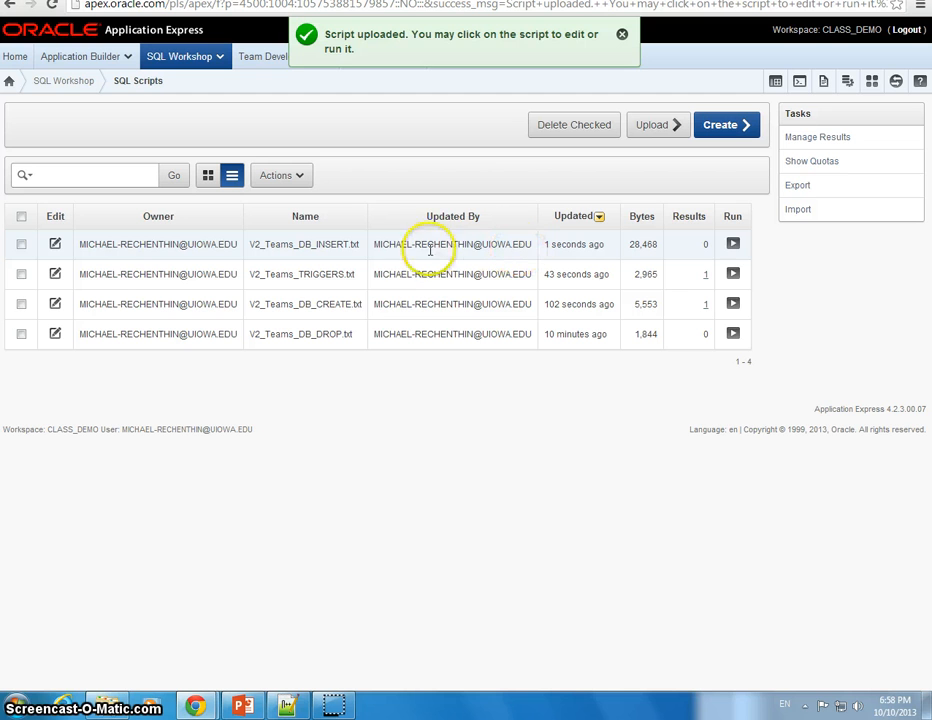
Step: Run the V2_Teams_DB_INSERT.txt script in the background and open its results
click(734, 246)
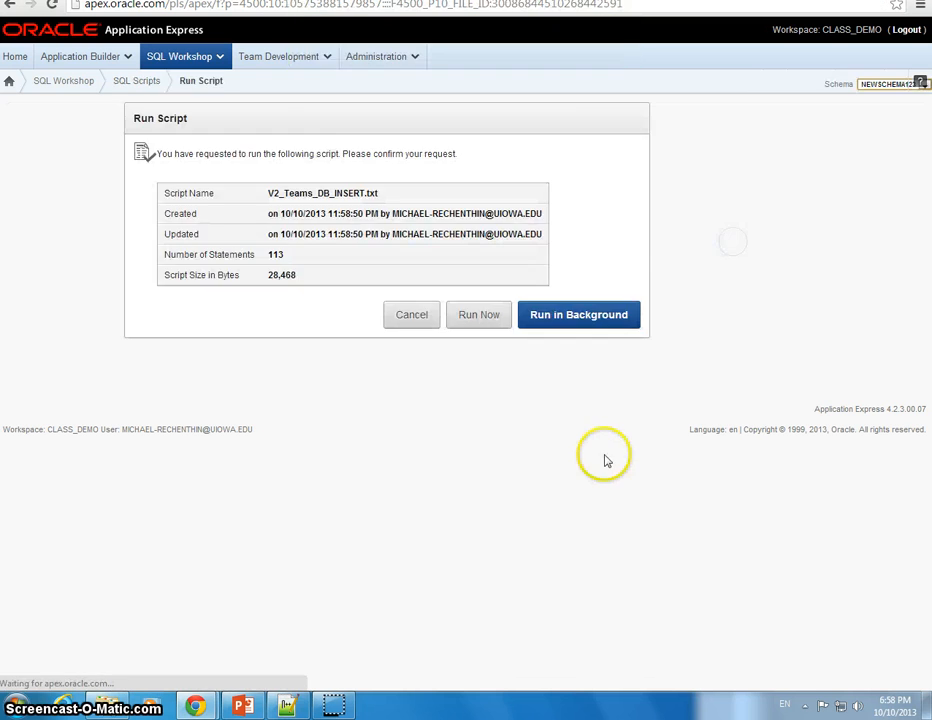
click(588, 316)
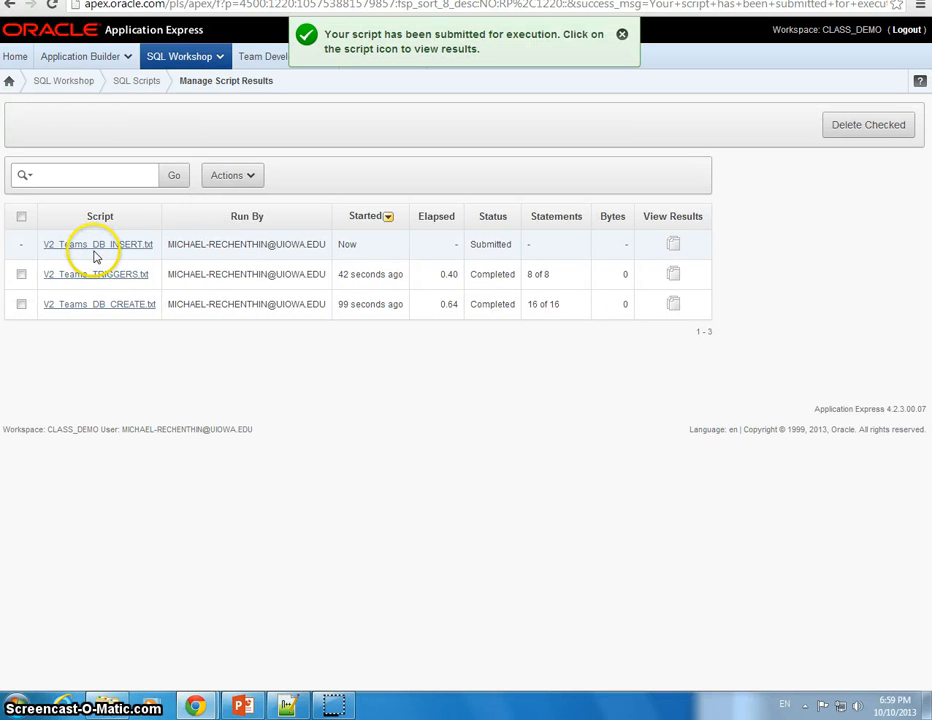
click(674, 248)
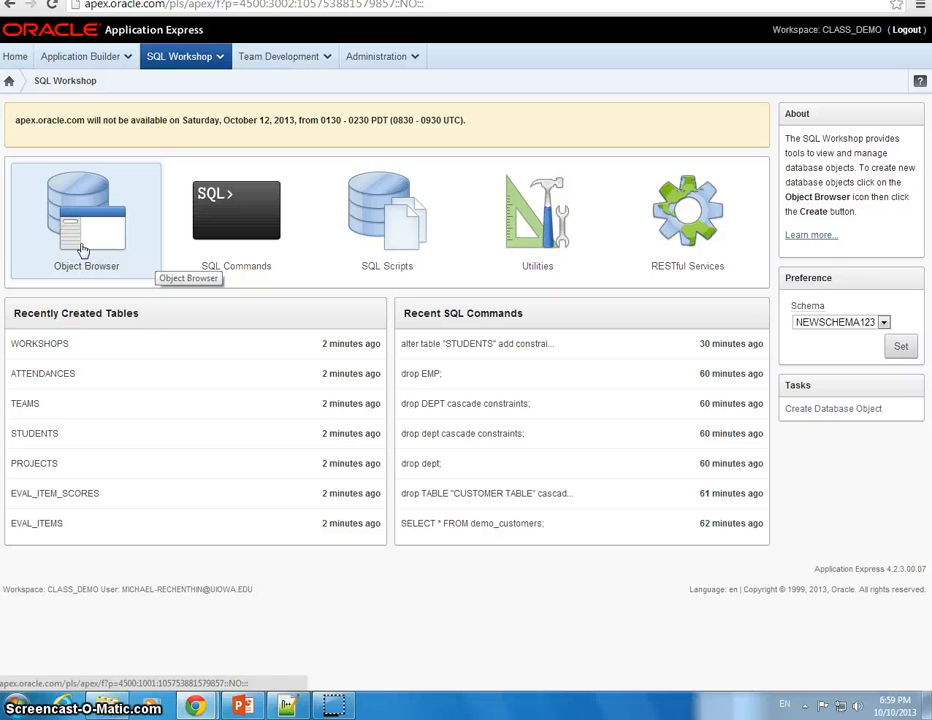
Step: Open the STUDENTS table in the Object Browser and examine its data rows
click(82, 248)
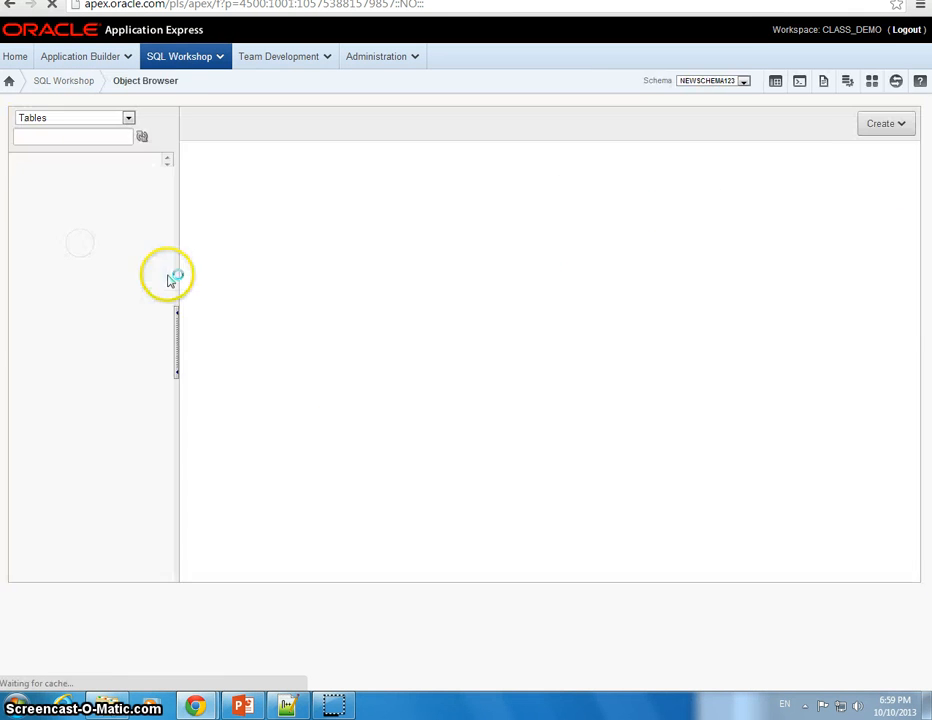
click(126, 120)
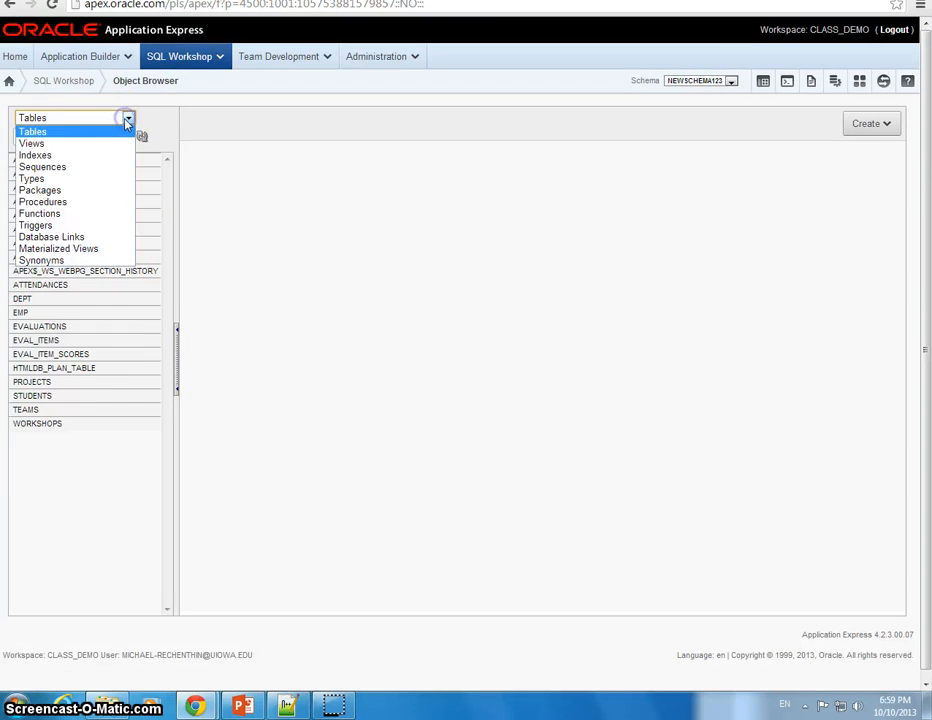
click(87, 131)
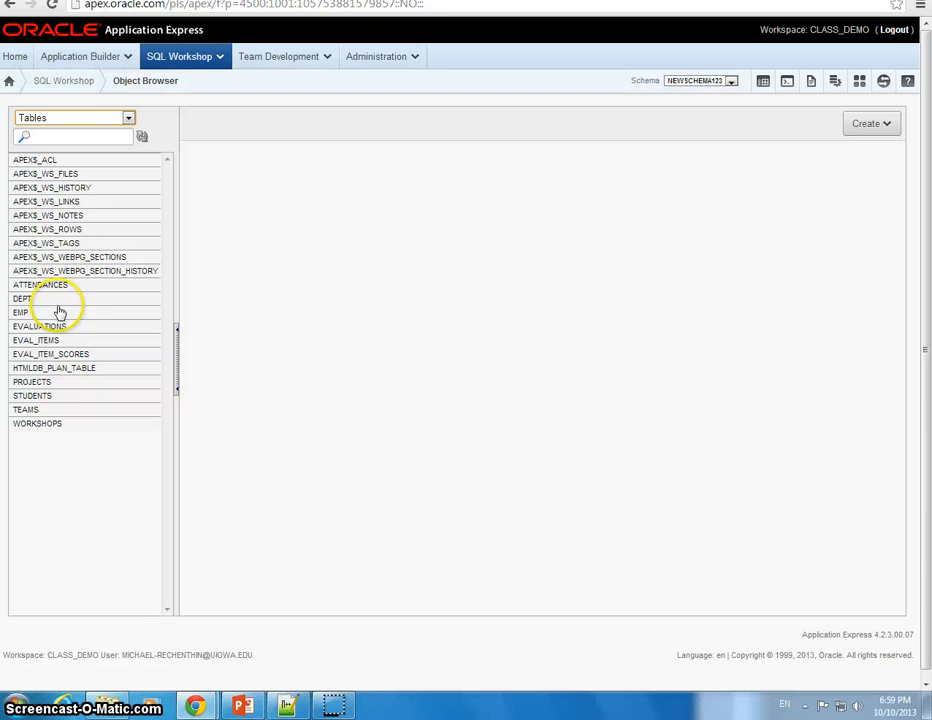
click(42, 399)
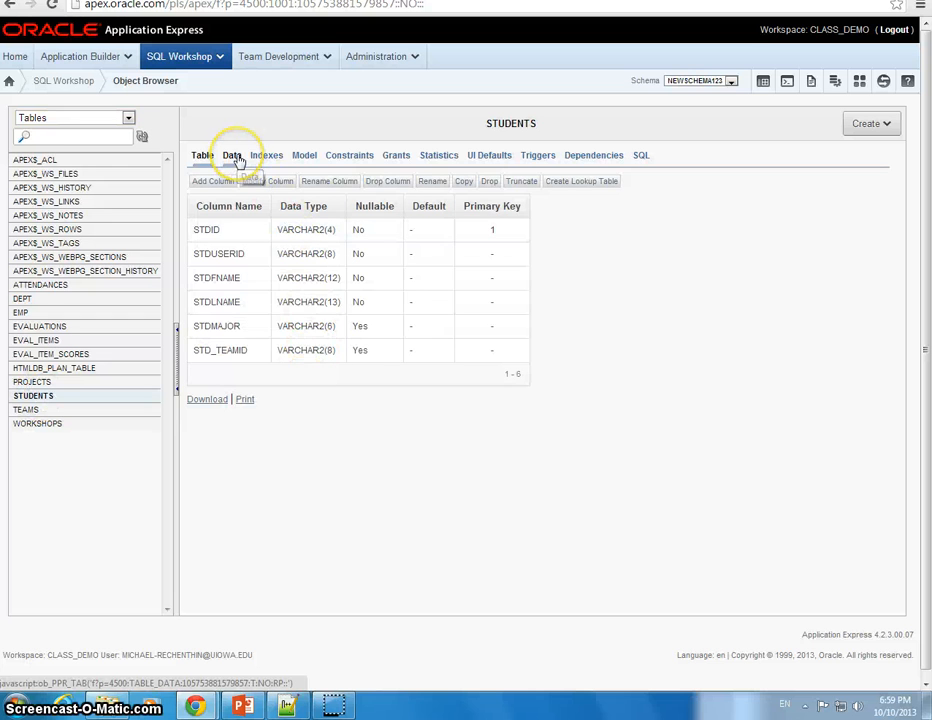
click(233, 156)
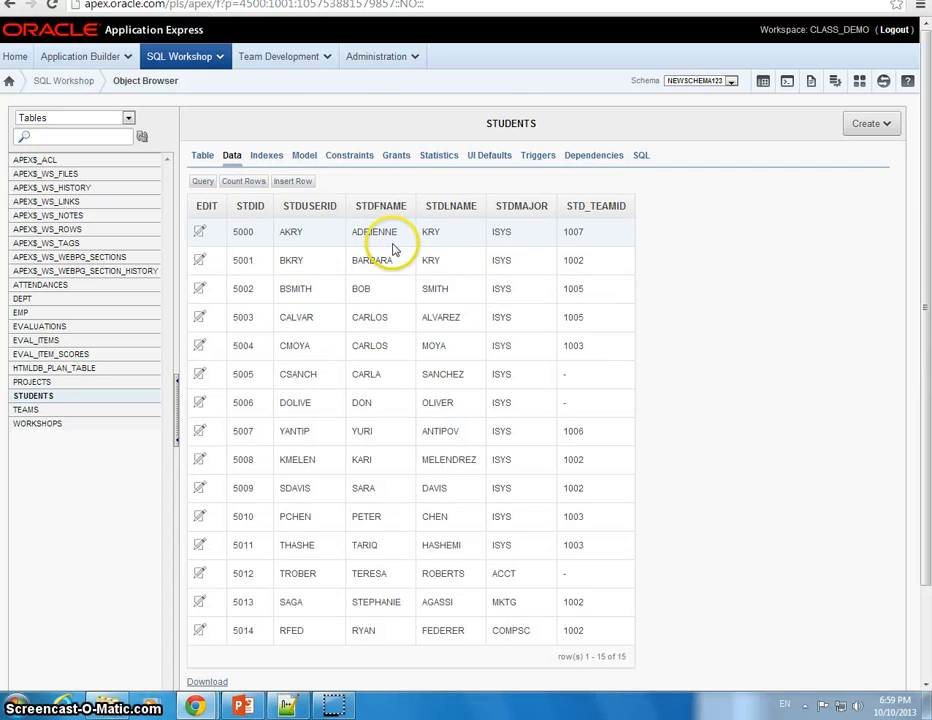
scroll(394, 250, down, 3)
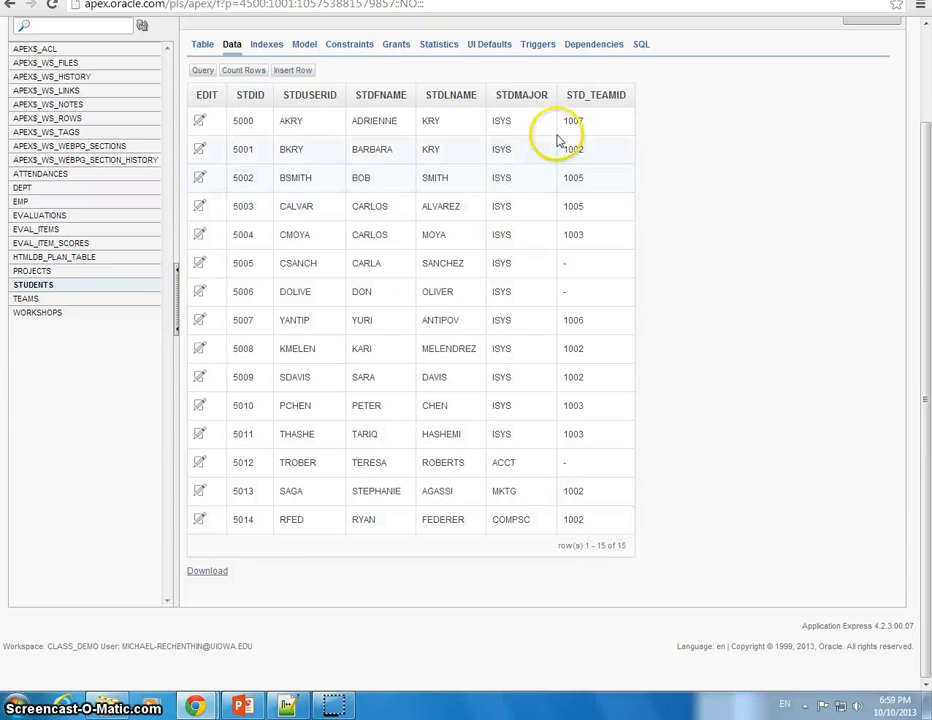
scroll(675, 396, up, 2)
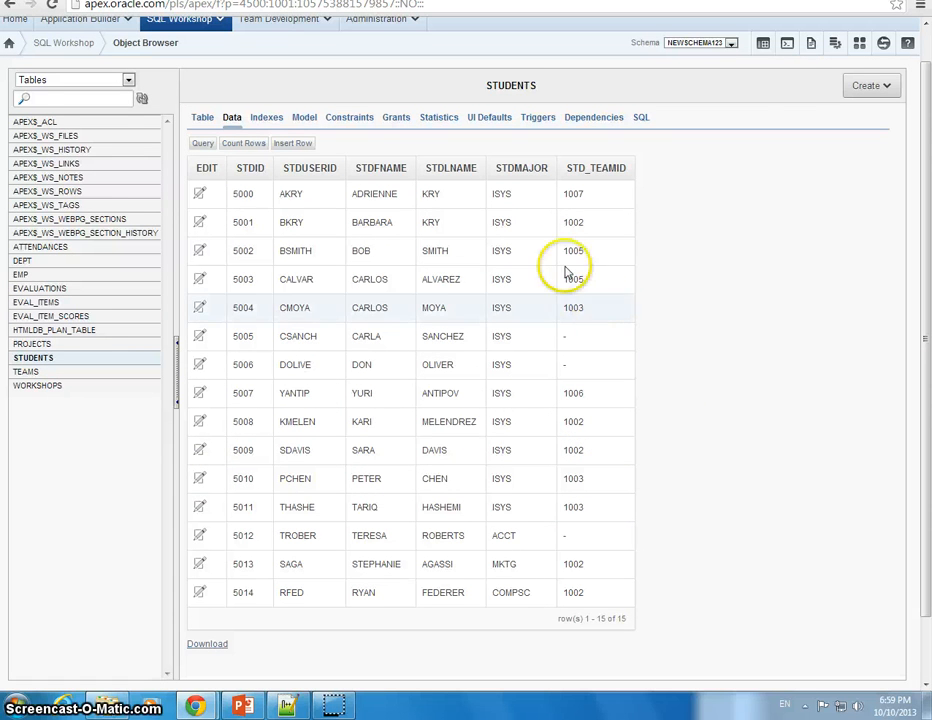
scroll(540, 250, up, 1)
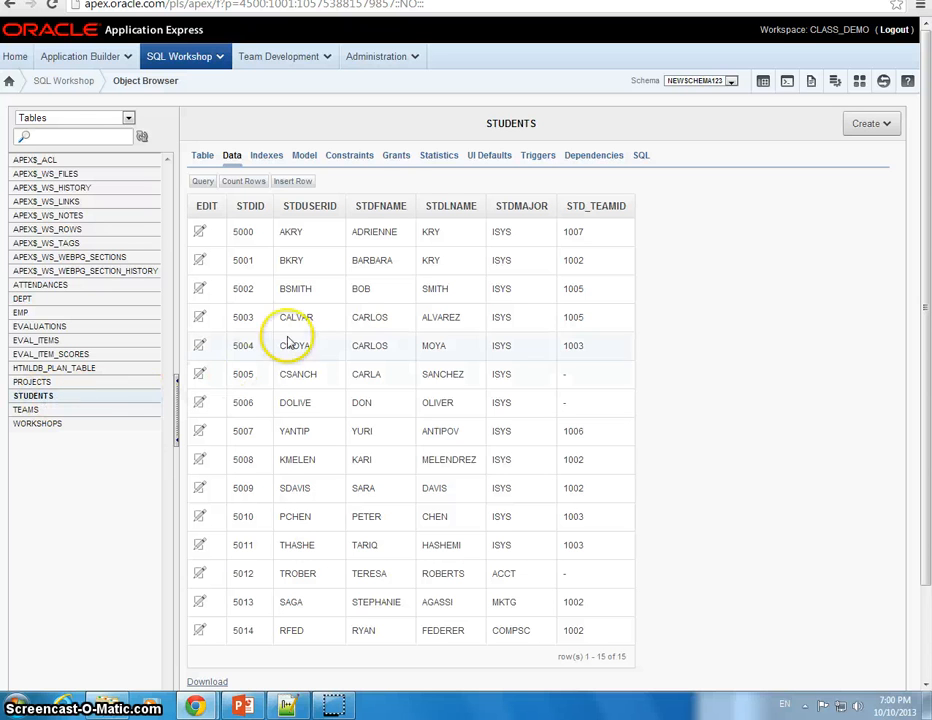
Step: Review the STUDENTS table's columns and constraints, and start a new constraint of type Unique
click(203, 156)
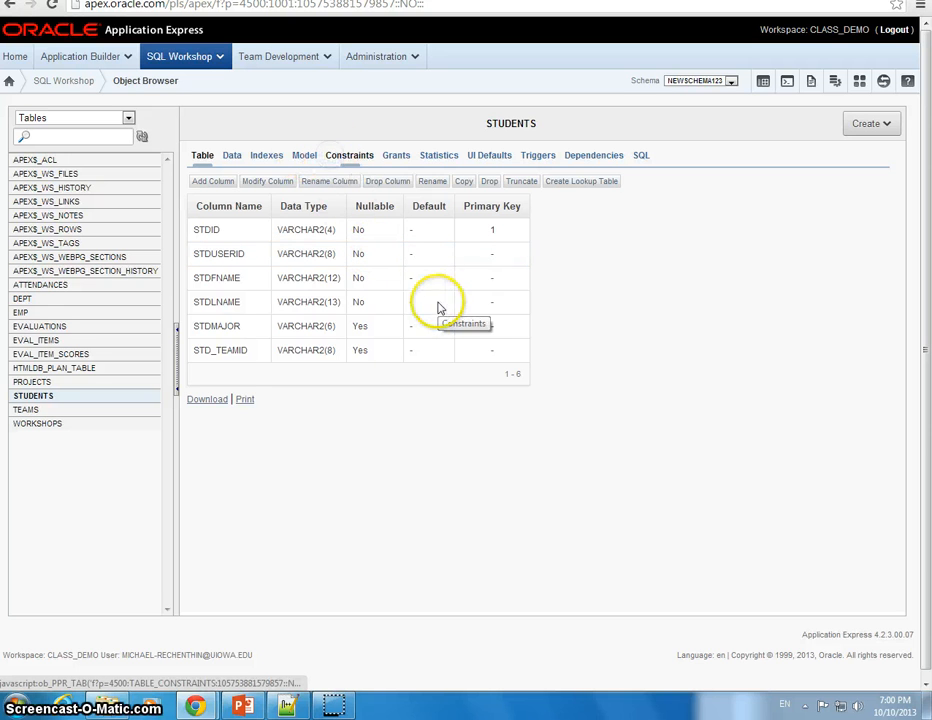
click(352, 158)
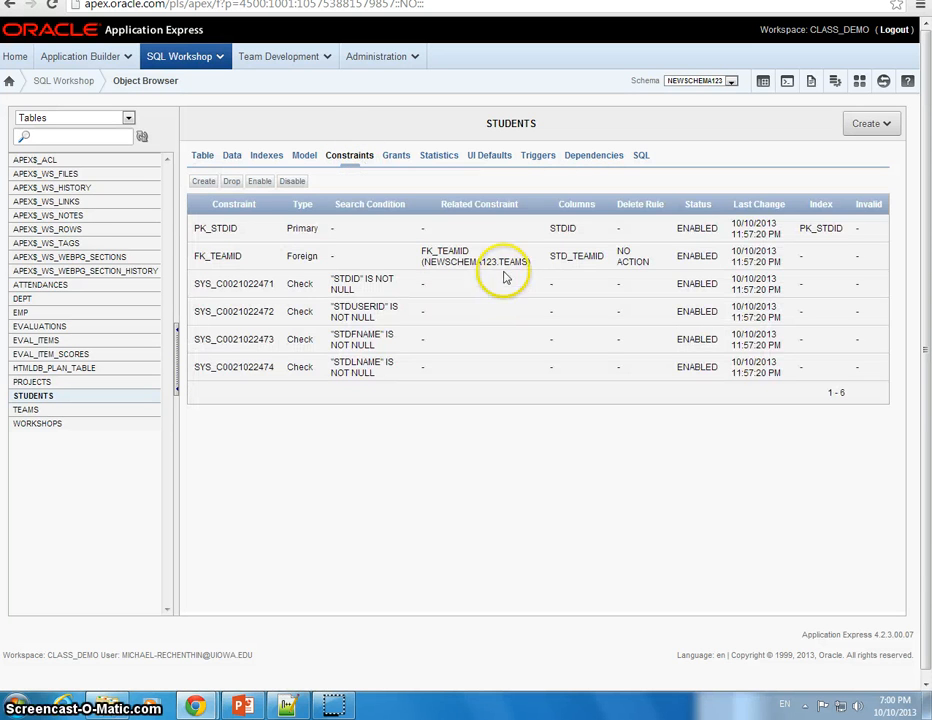
click(204, 183)
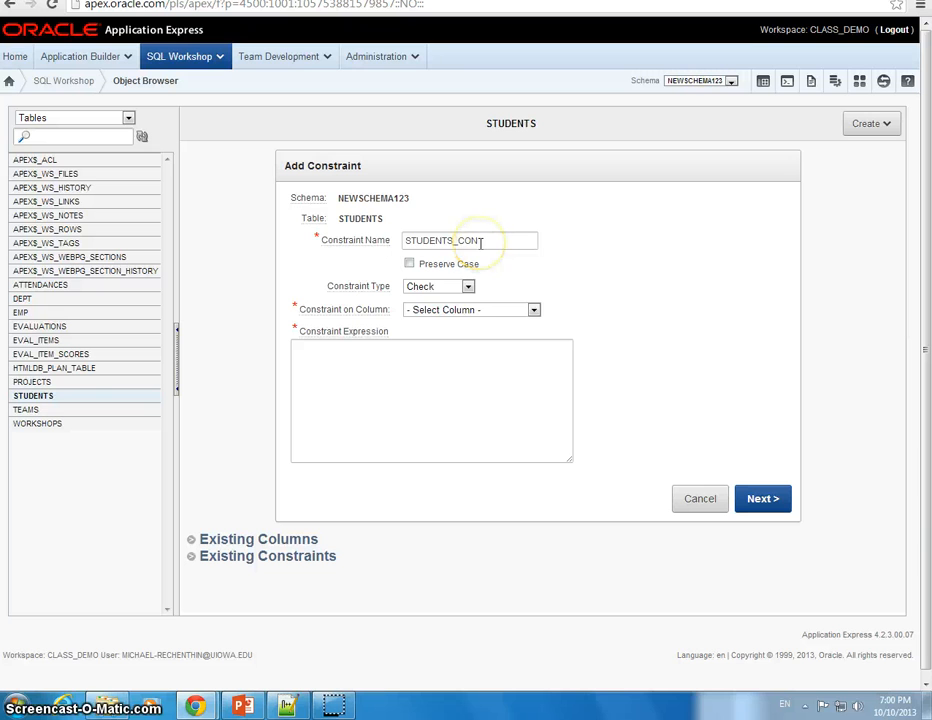
click(467, 287)
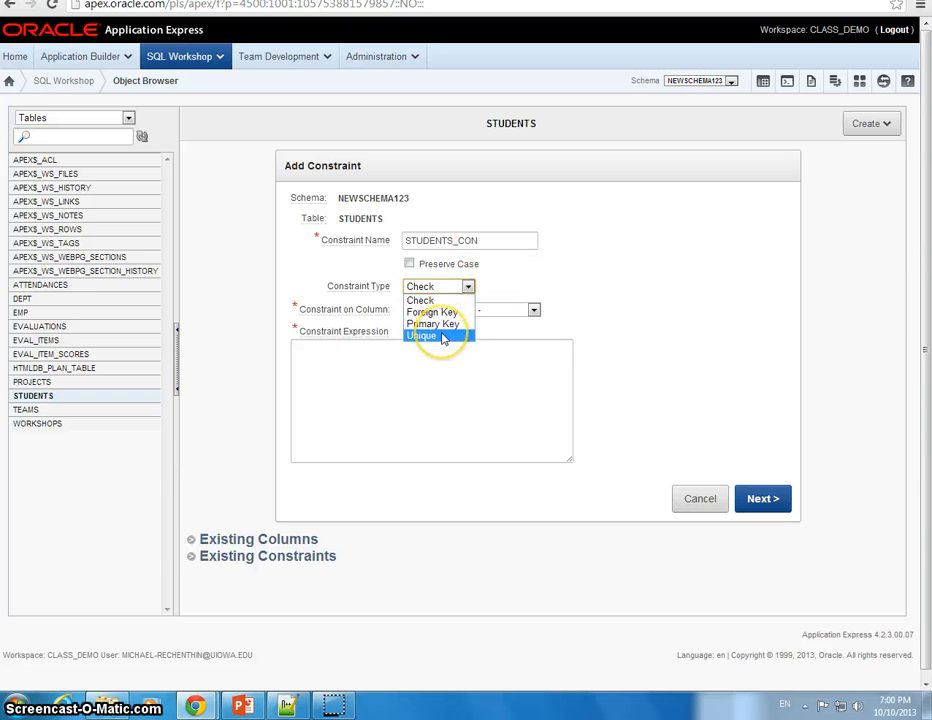
click(537, 278)
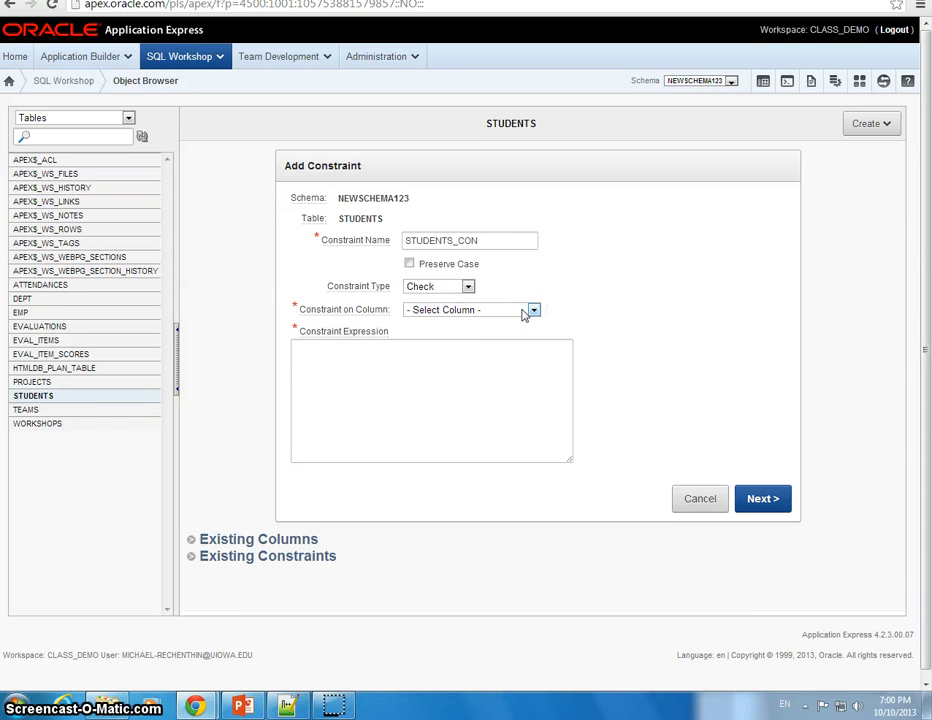
click(467, 287)
click(436, 334)
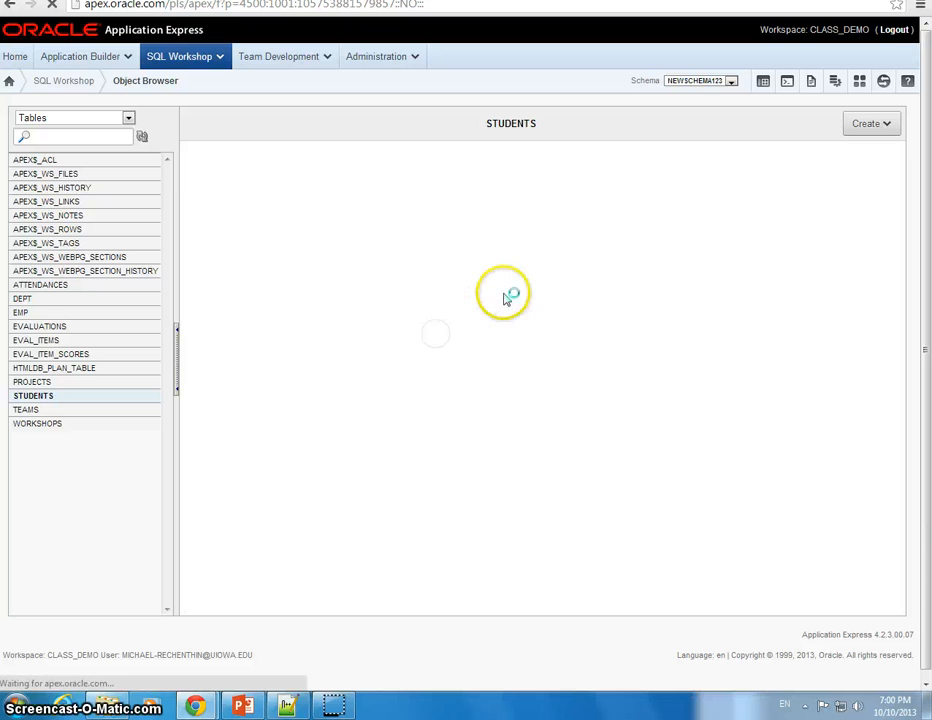
Step: Name the unique constraint unq_stduserid, apply it to the STDUSERID column and create it
drag(445, 241, 373, 240)
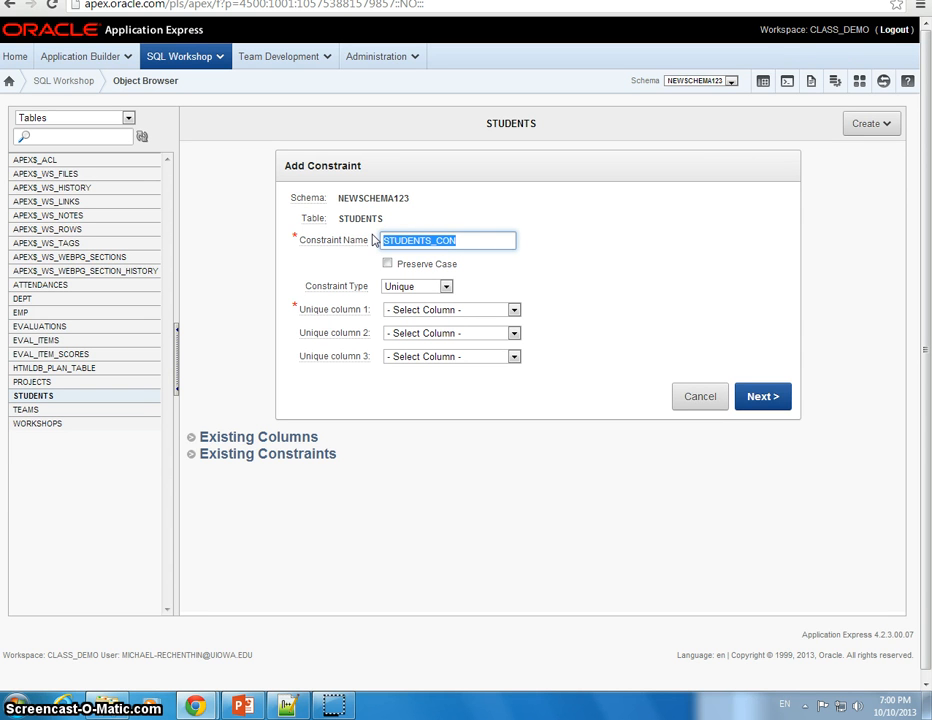
text(unq_stduserid)
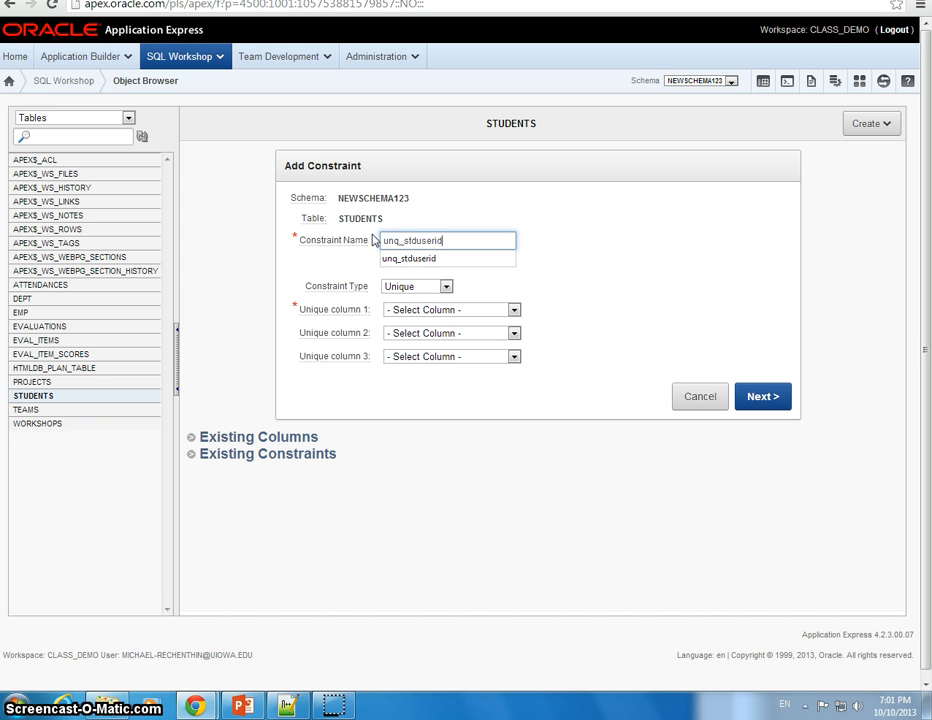
click(499, 309)
click(495, 311)
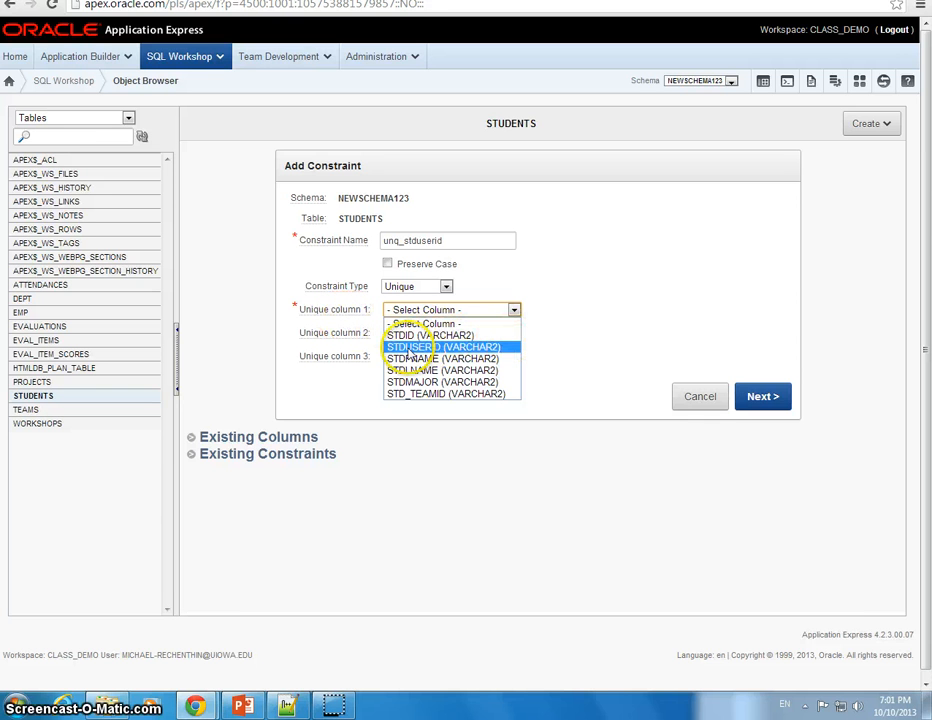
click(466, 350)
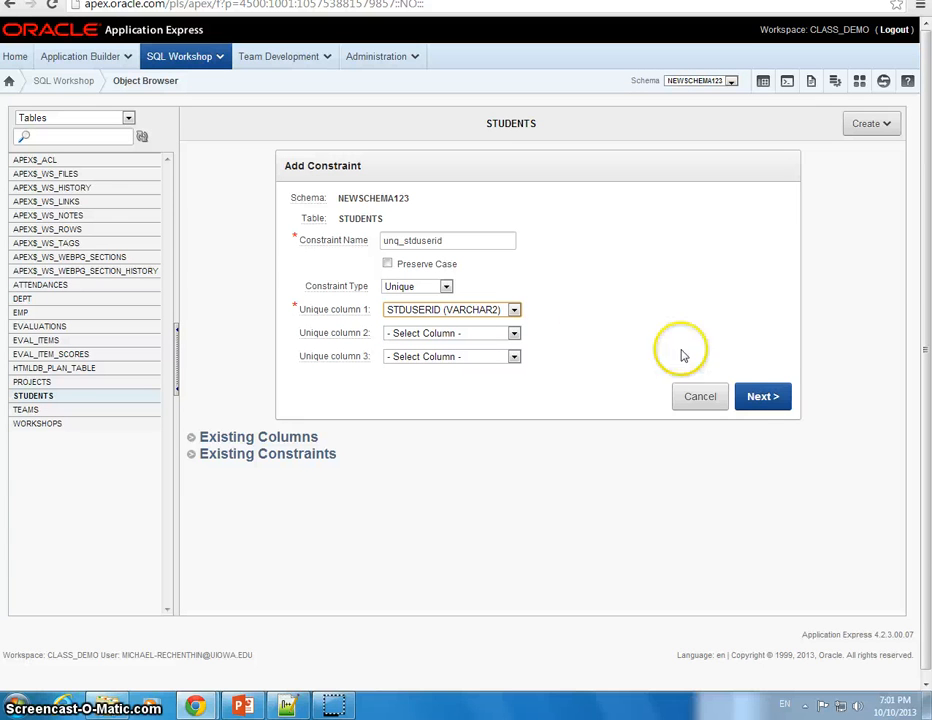
click(766, 396)
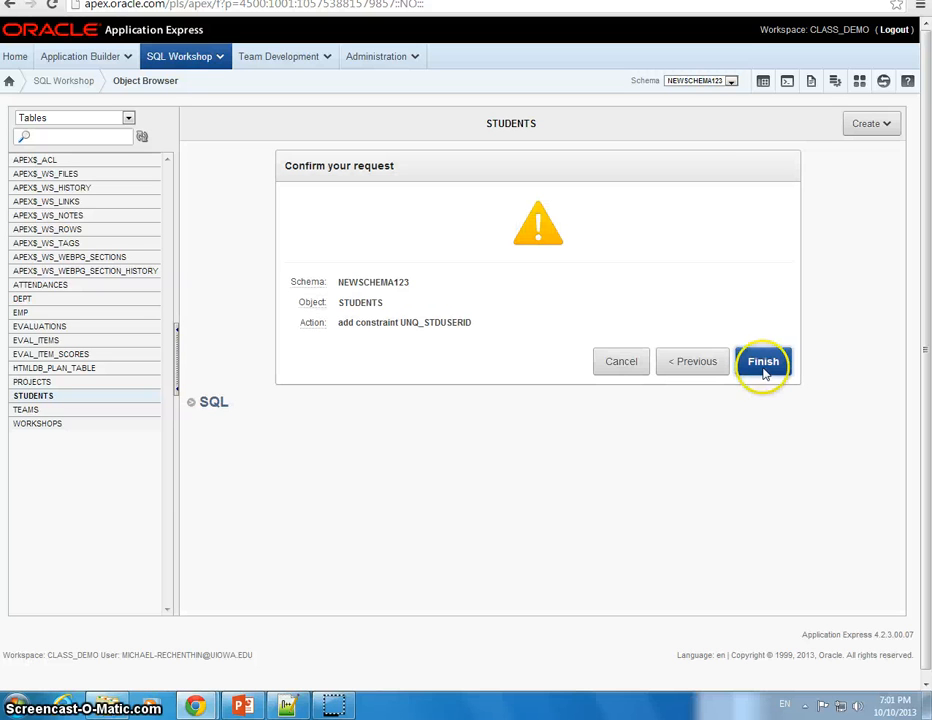
click(766, 368)
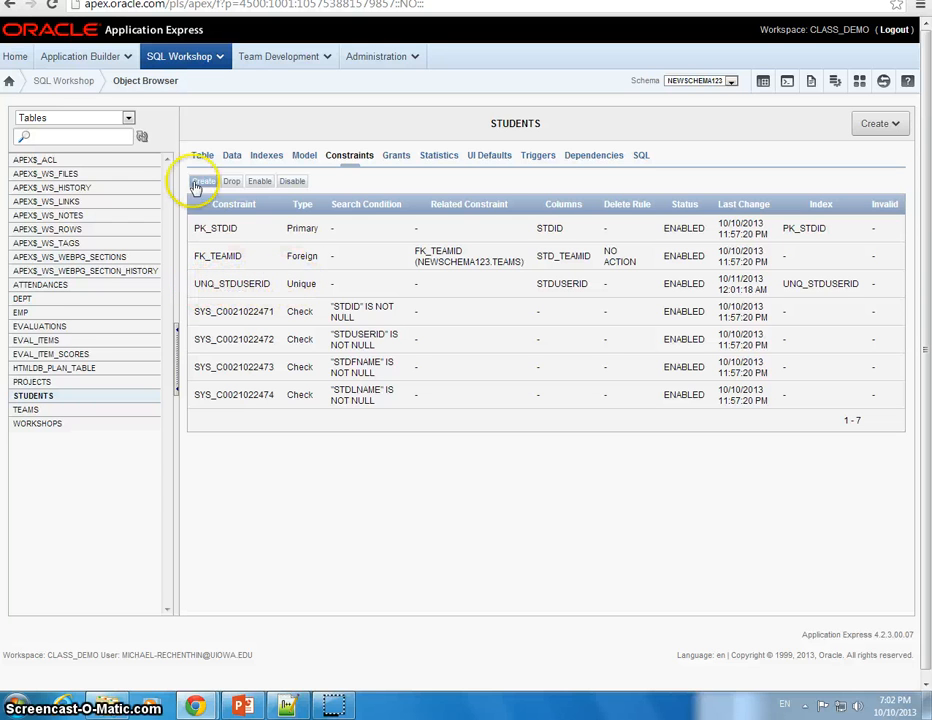
Step: Open the PROJECTS table in the Object Browser and examine its columns and data
click(181, 57)
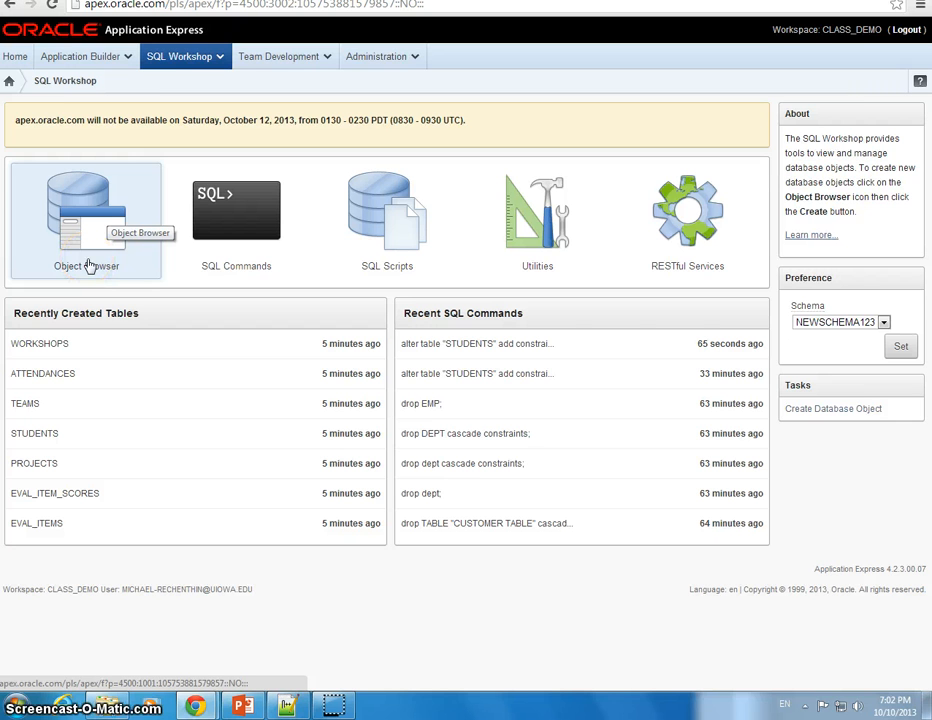
click(100, 256)
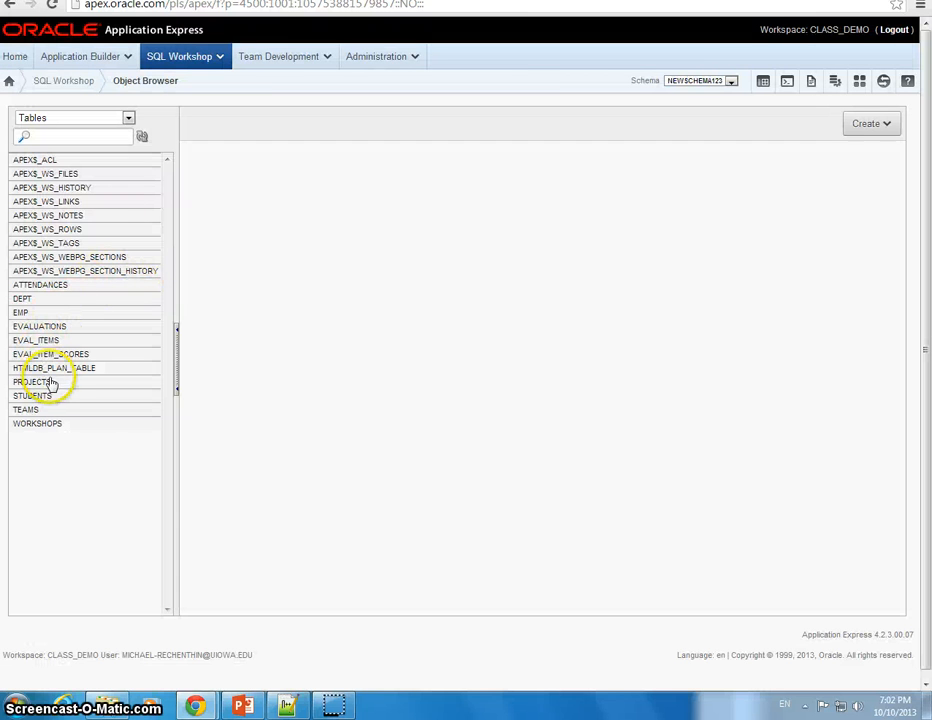
click(141, 384)
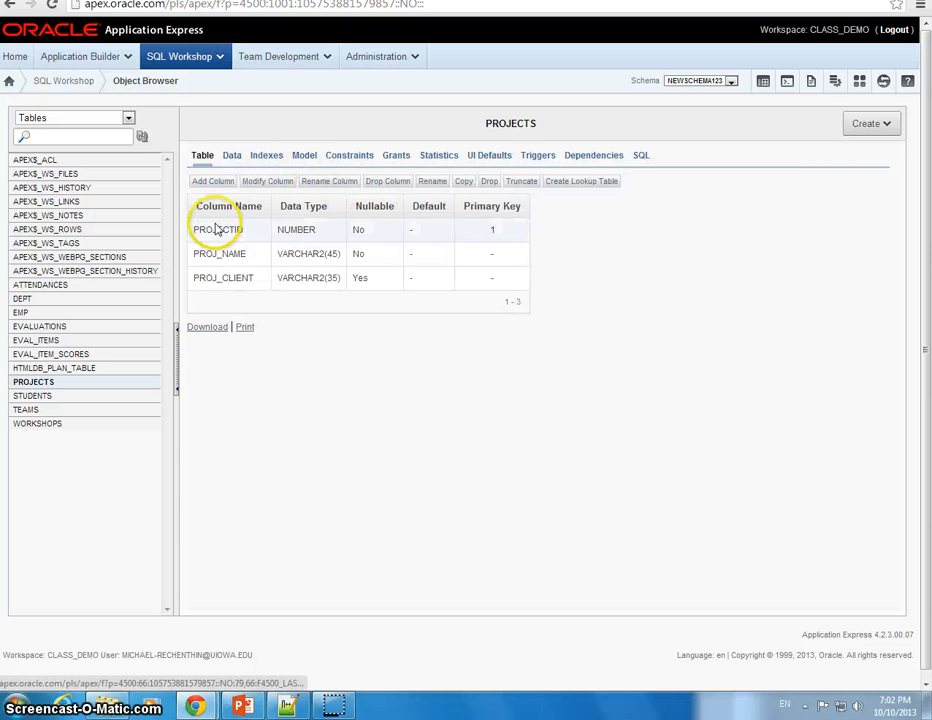
click(231, 156)
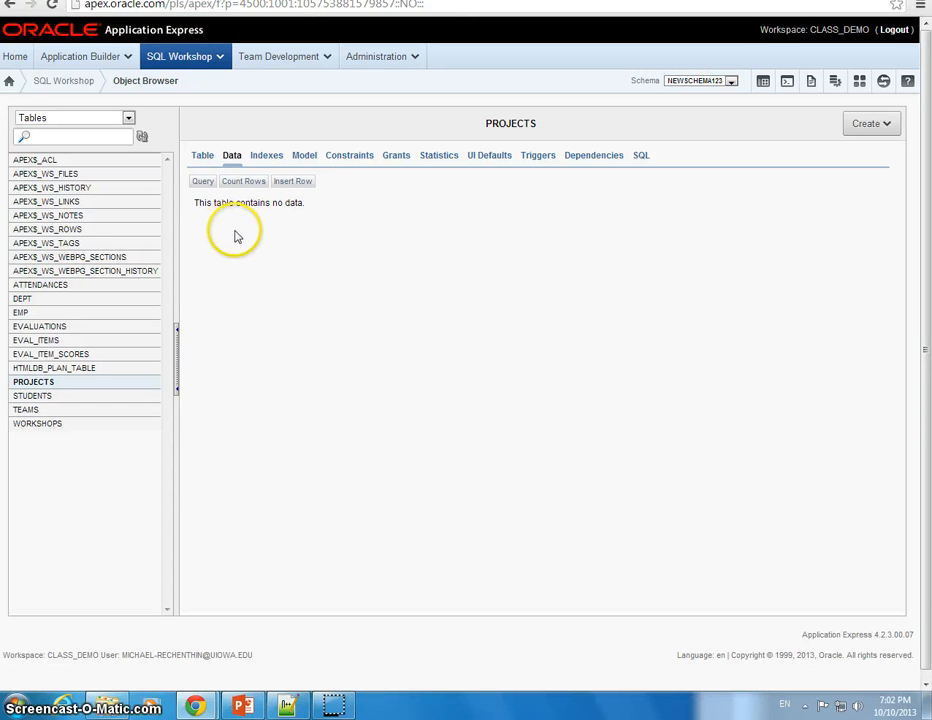
Step: View V2_Teams_PROJECTS_data from the Teams_sql_files folder in Notepad++, then return to Application Express
click(125, 702)
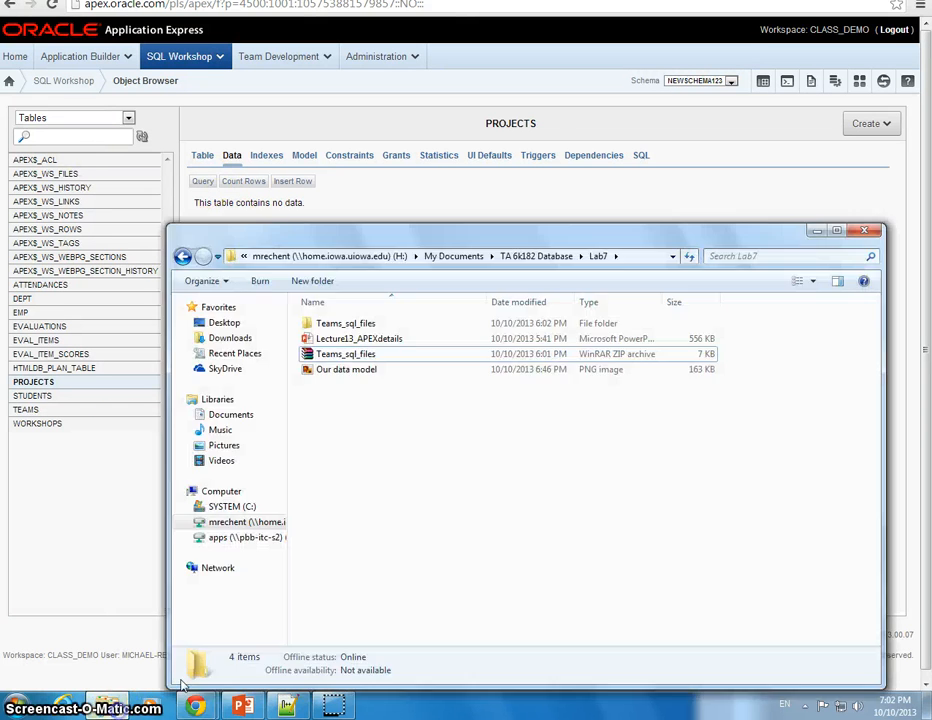
double_click(360, 325)
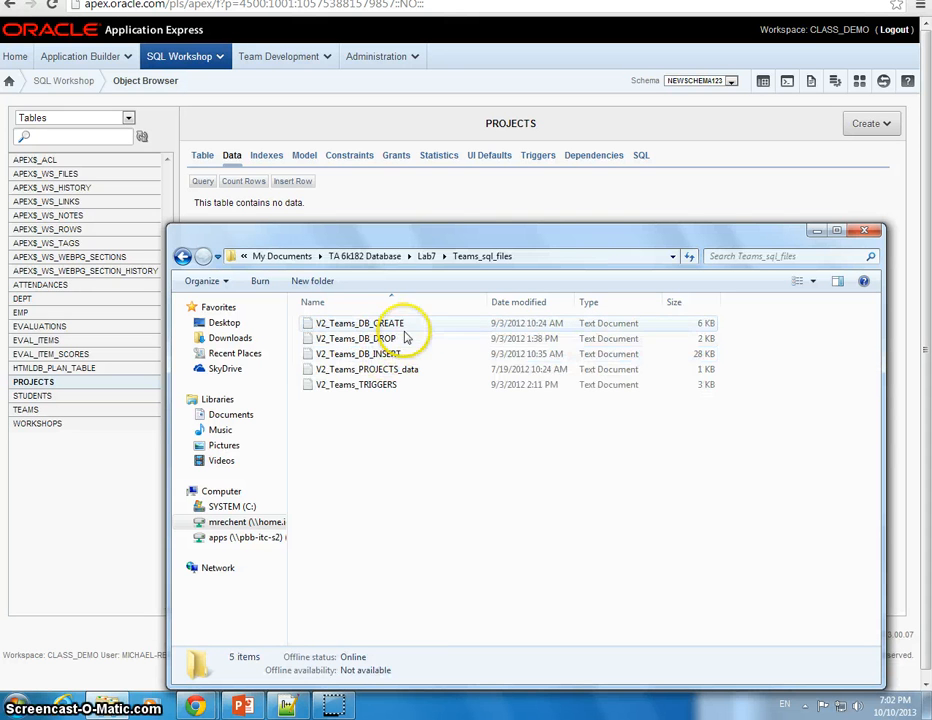
right_click(408, 371)
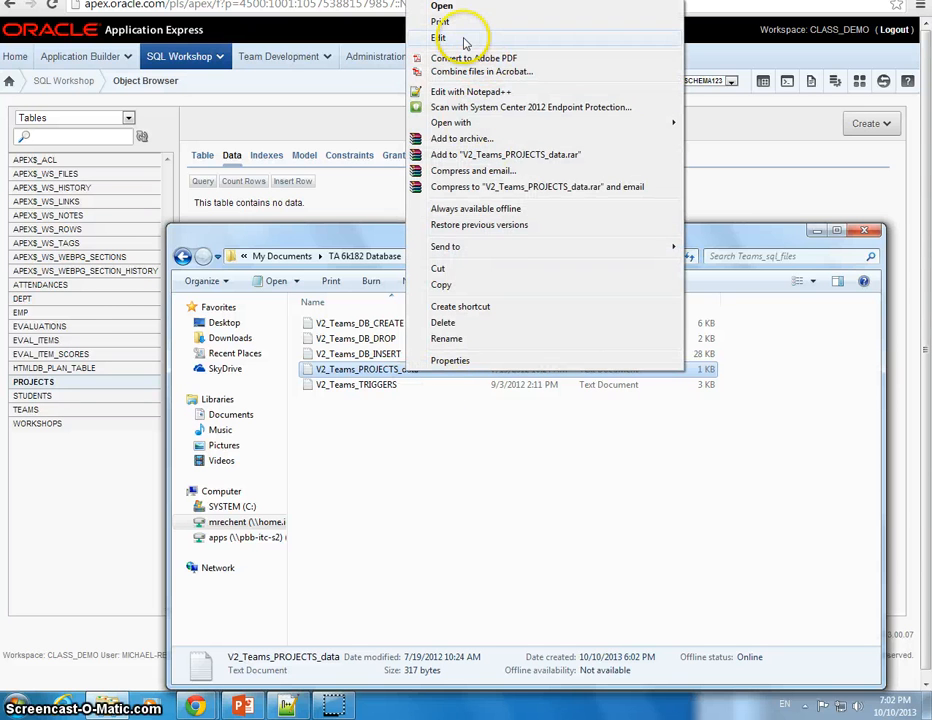
click(470, 92)
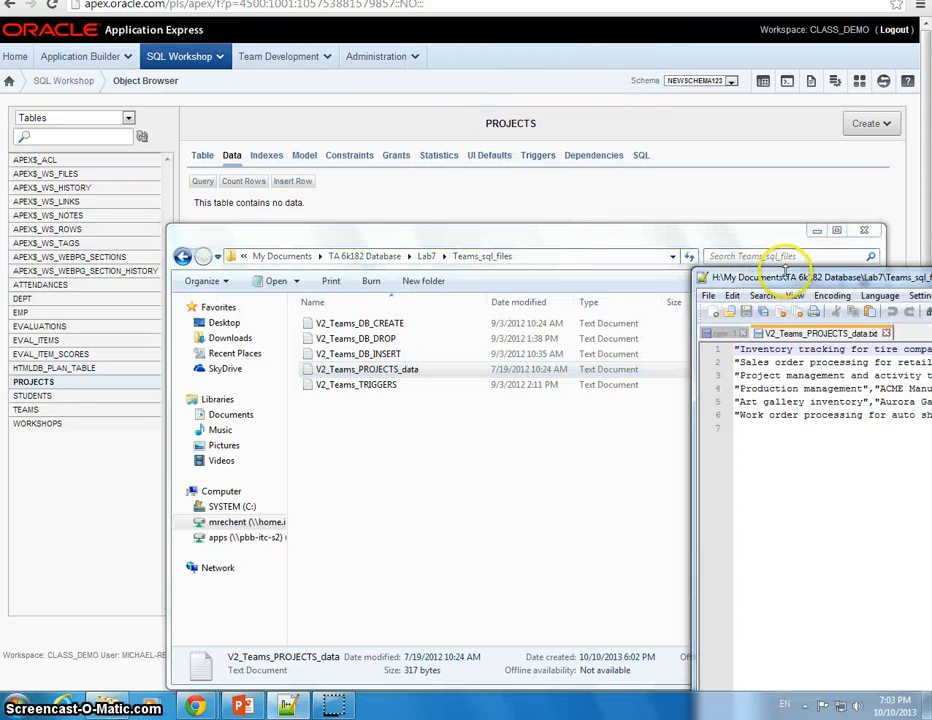
drag(790, 276, 222, 171)
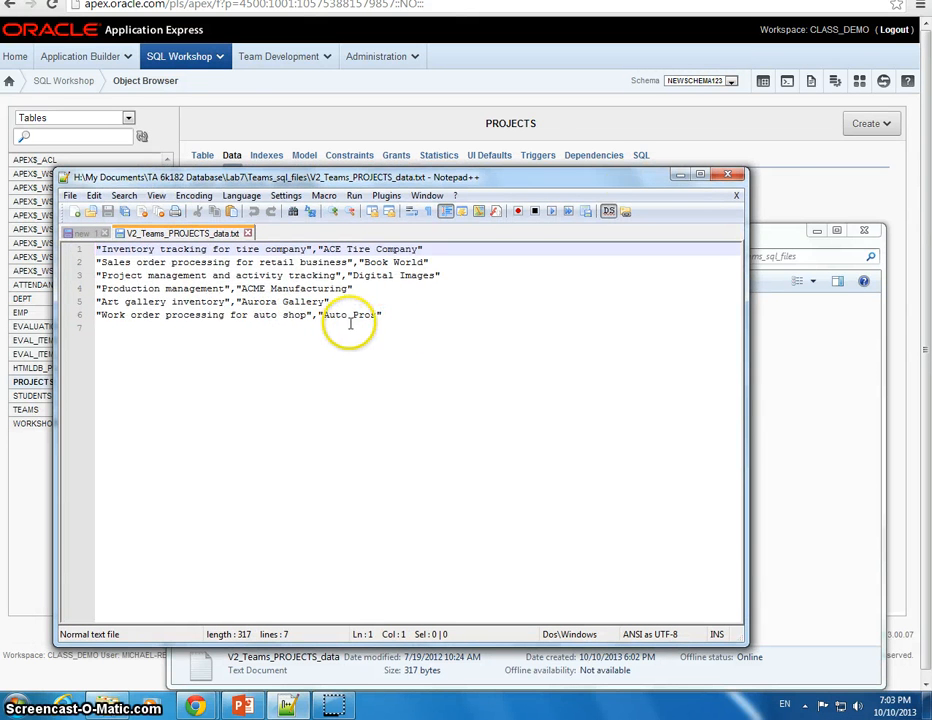
click(727, 175)
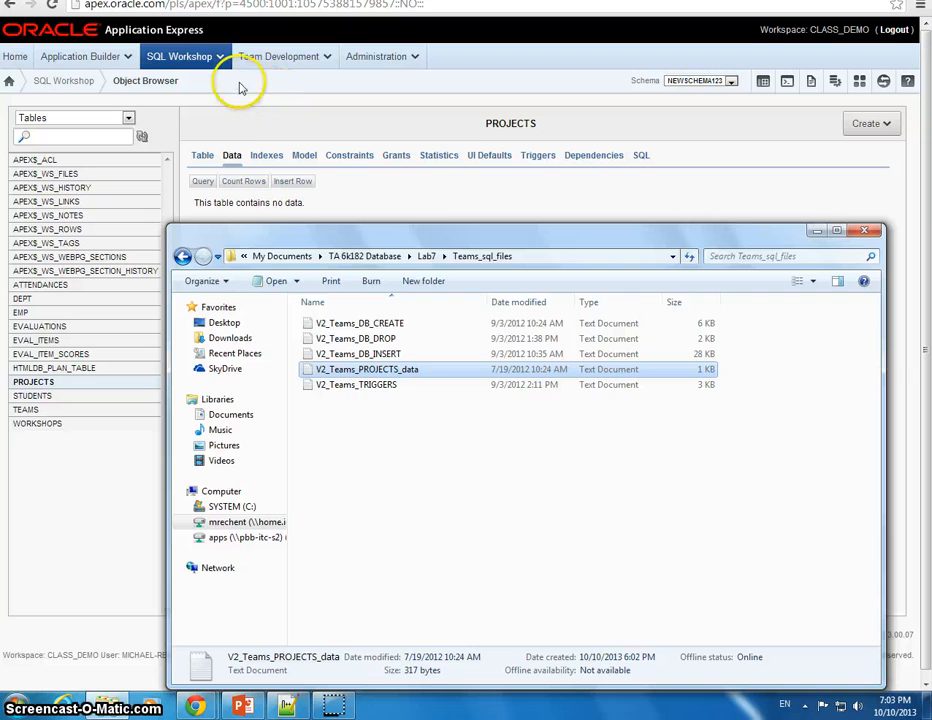
click(280, 89)
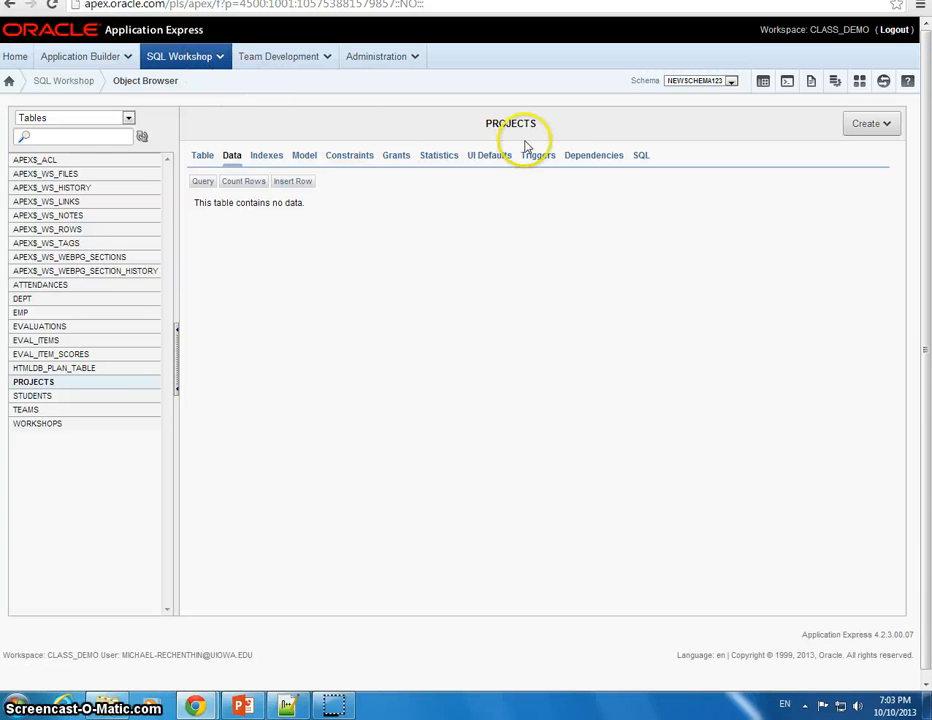
Step: Open the Data Workshop utility in SQL Workshop and bring V2_Teams_PROJECTS_data.txt back up in Notepad++
click(166, 60)
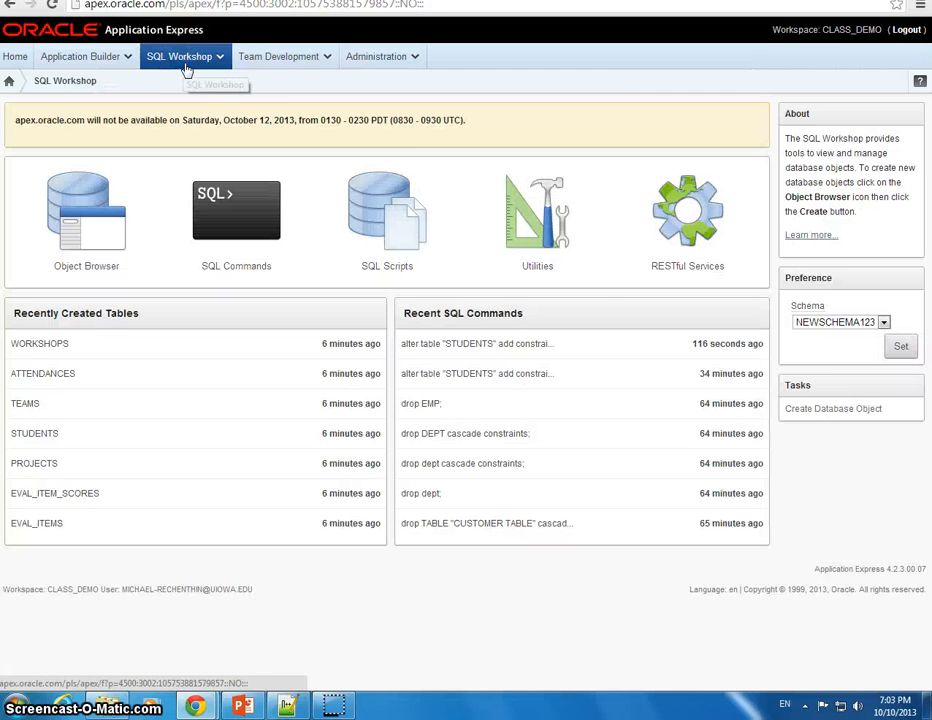
click(545, 225)
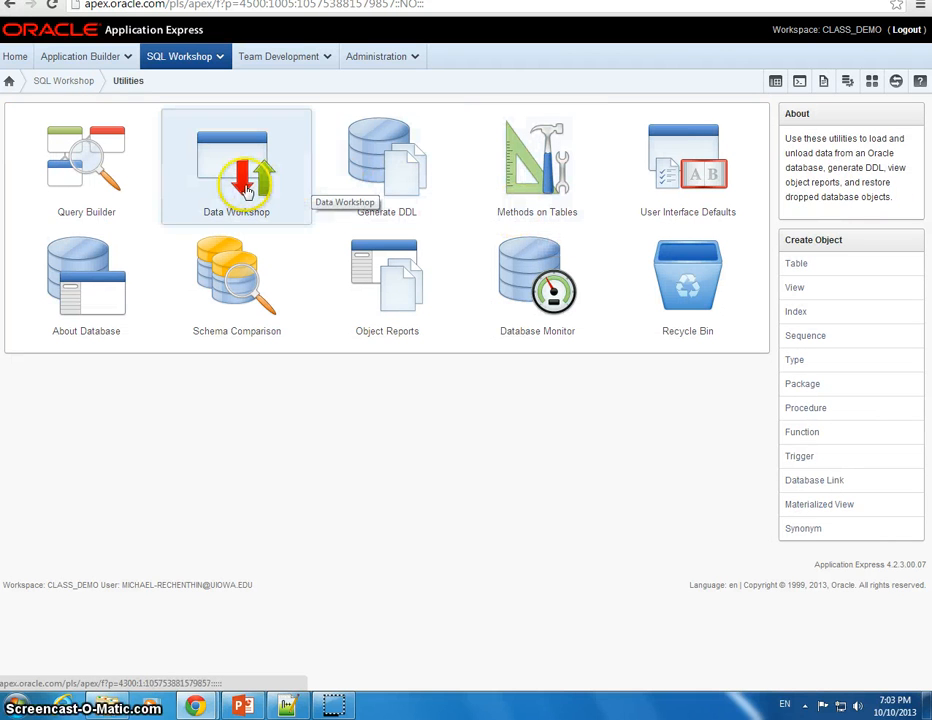
click(247, 190)
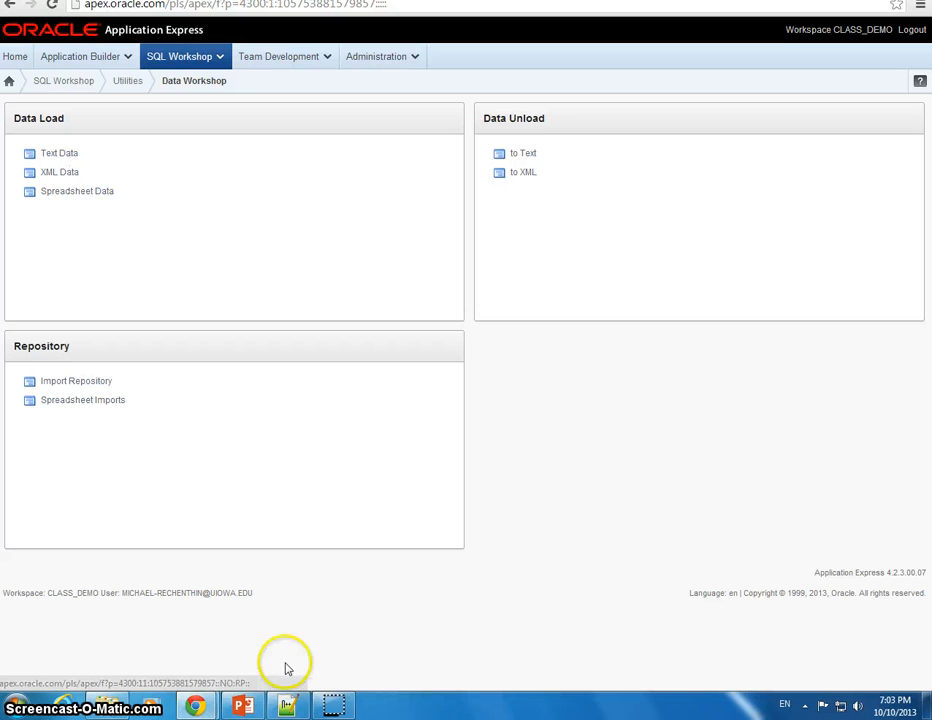
click(290, 706)
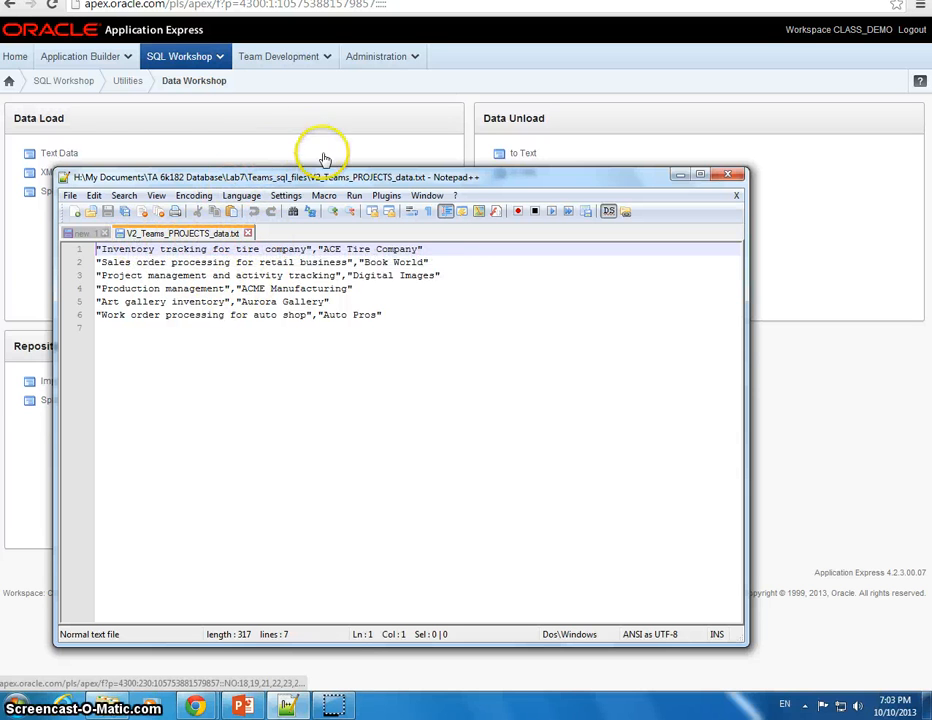
Step: Return to Application Express and start a text data load into an existing table from an uploaded file
click(558, 72)
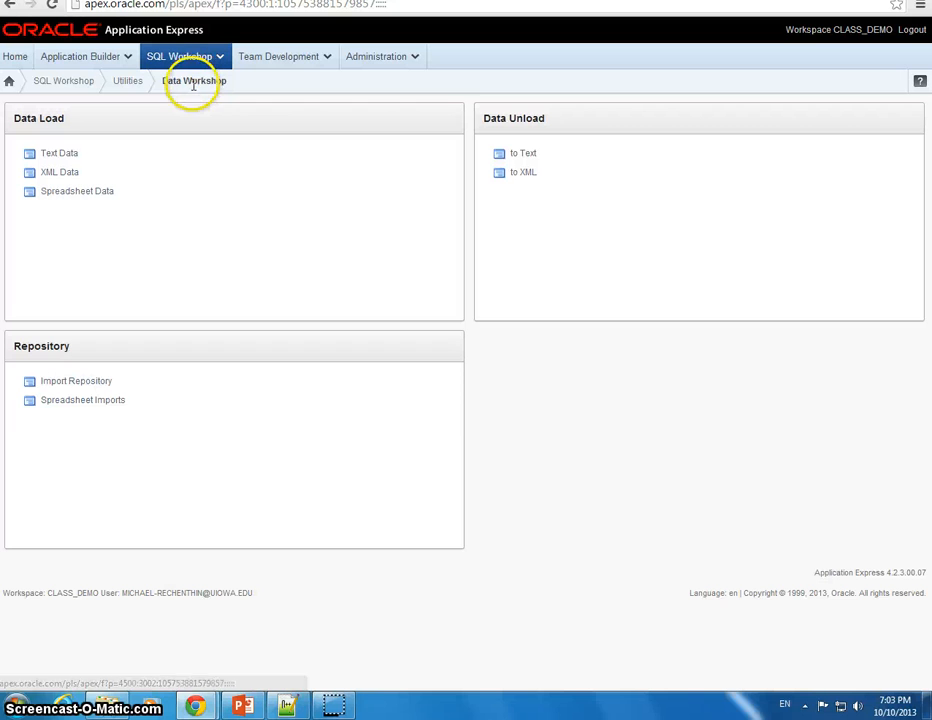
click(58, 155)
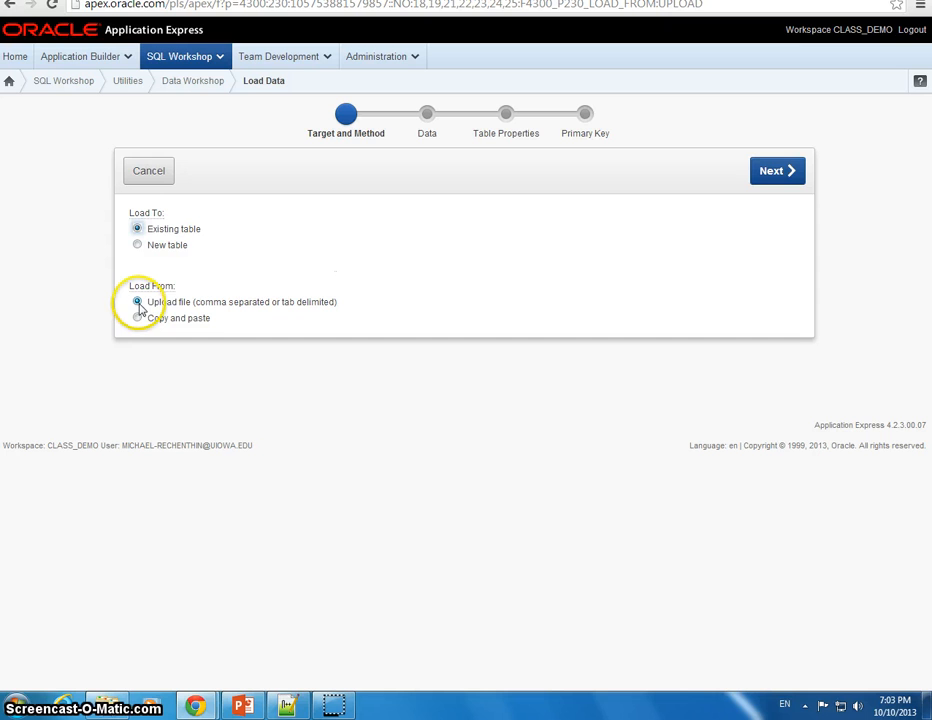
click(790, 172)
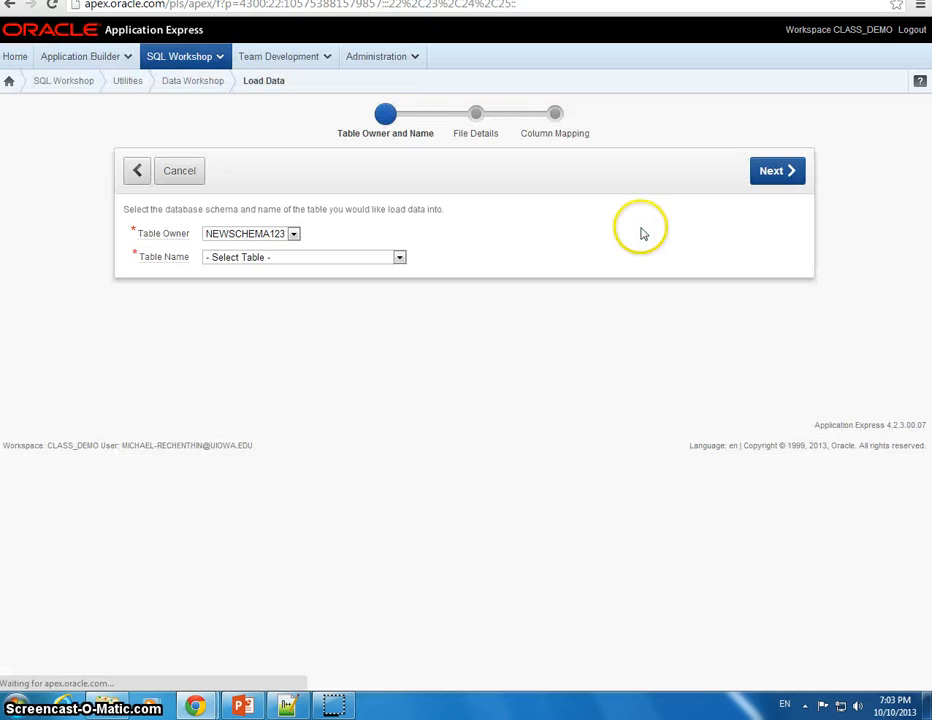
Step: Choose the PROJECTS table in the NEWSCHEMA123 schema as the load target and continue to the file details
click(311, 262)
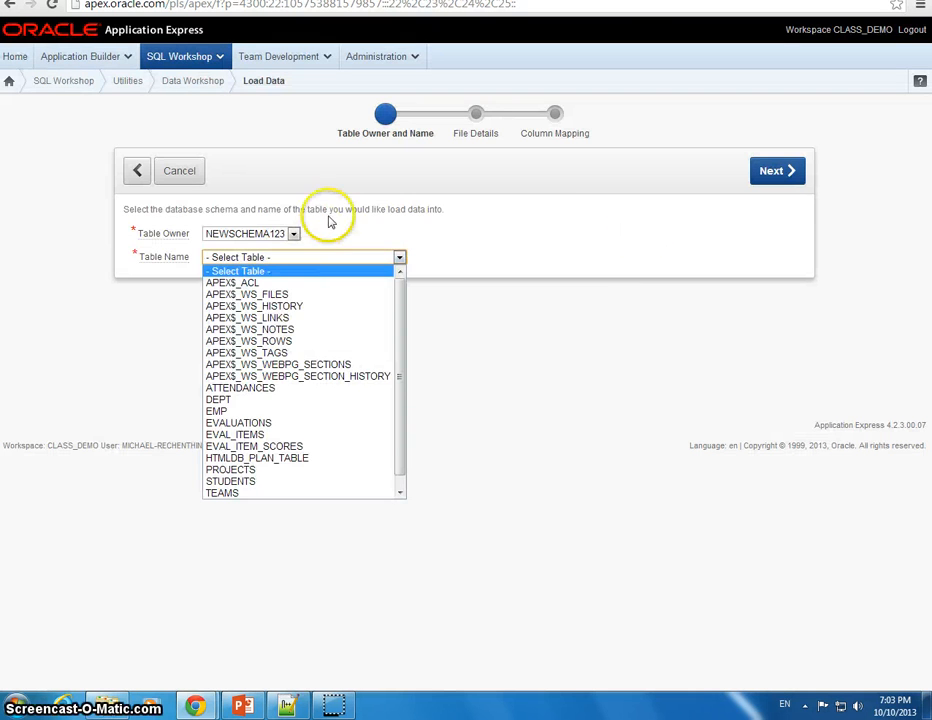
click(331, 222)
click(325, 259)
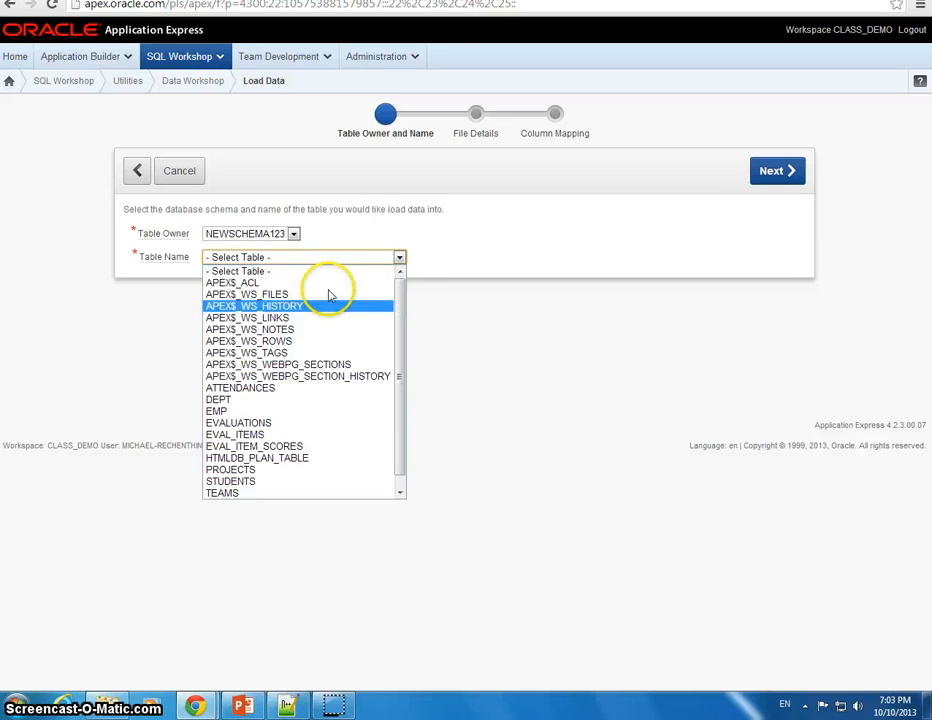
scroll(315, 310, down, 1)
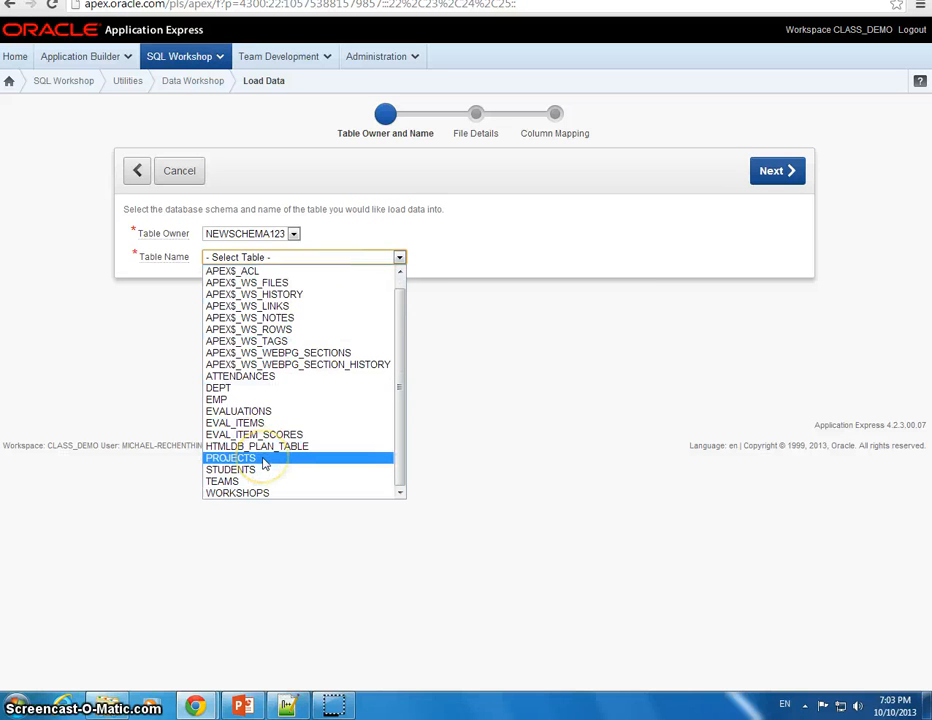
click(264, 460)
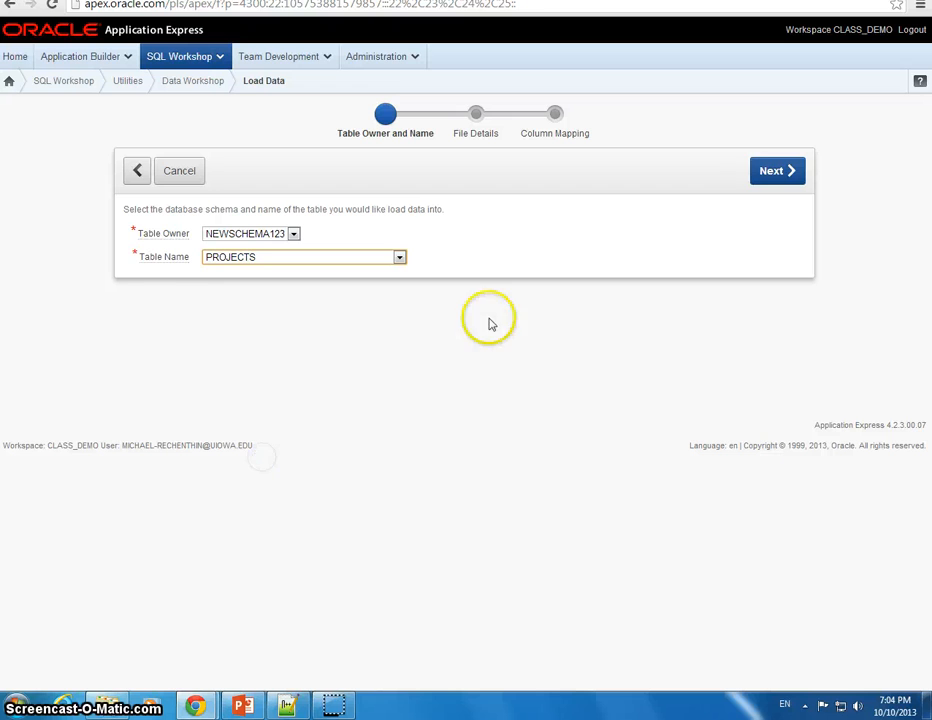
click(760, 172)
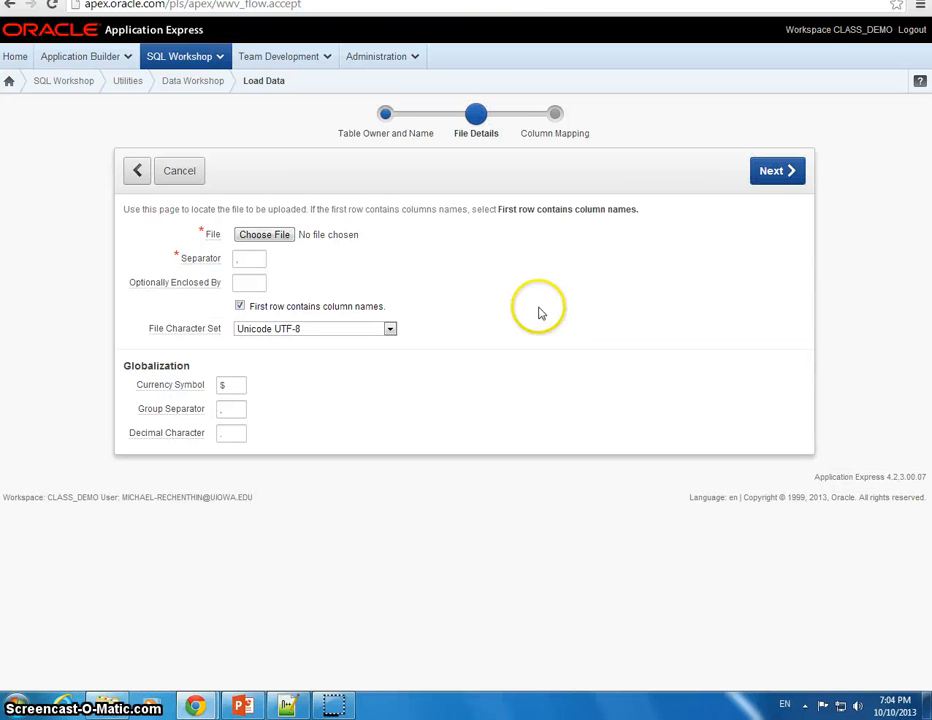
Step: Choose V2_Teams_PROJECTS_data from the Teams_sql_files folder as the file to upload
click(278, 236)
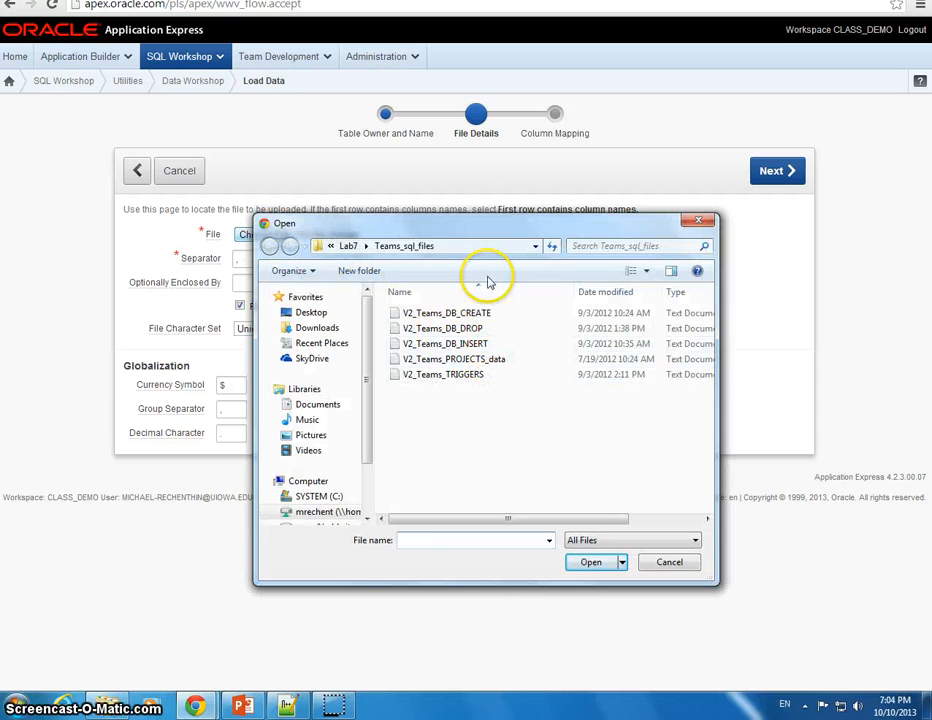
drag(495, 223, 515, 300)
click(505, 435)
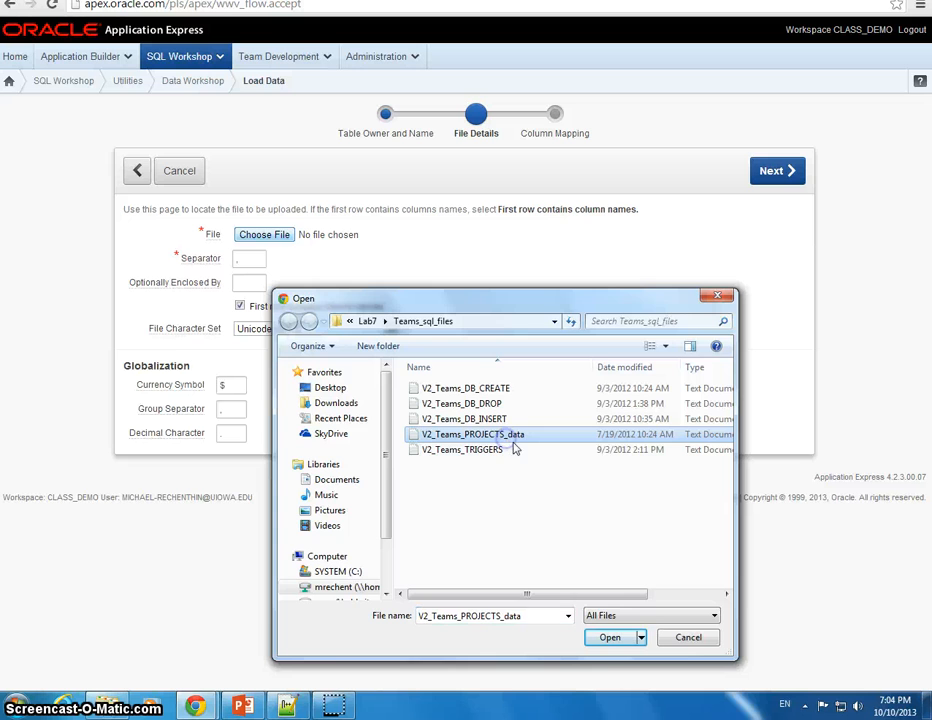
click(620, 638)
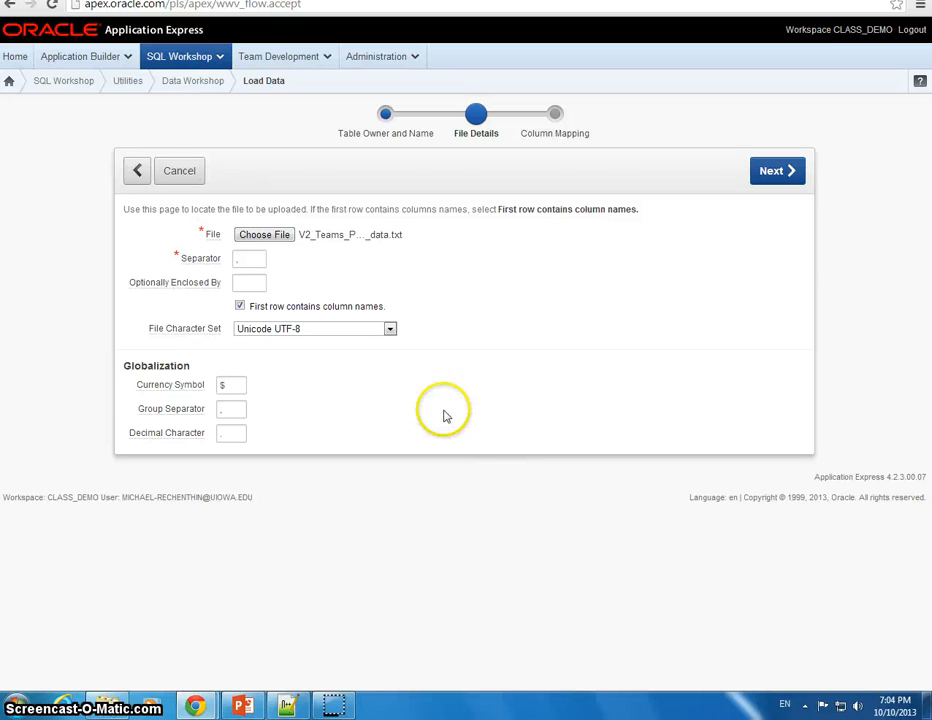
Step: Switch to Notepad++ and examine which characters enclose and separate the values in V2_Teams_PROJECTS_data.txt
click(285, 706)
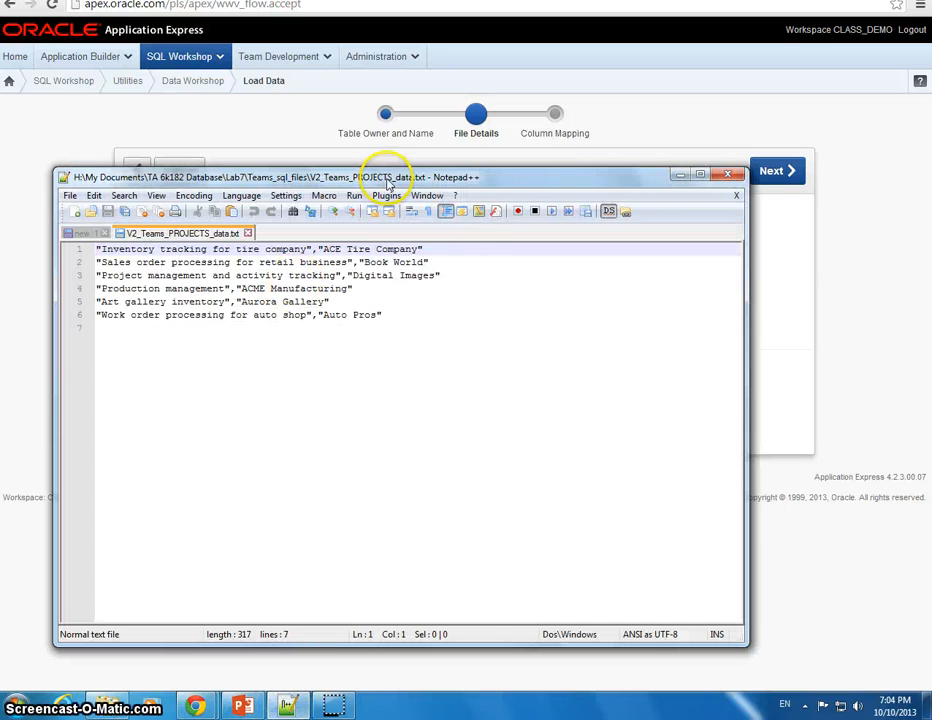
drag(385, 180, 537, 275)
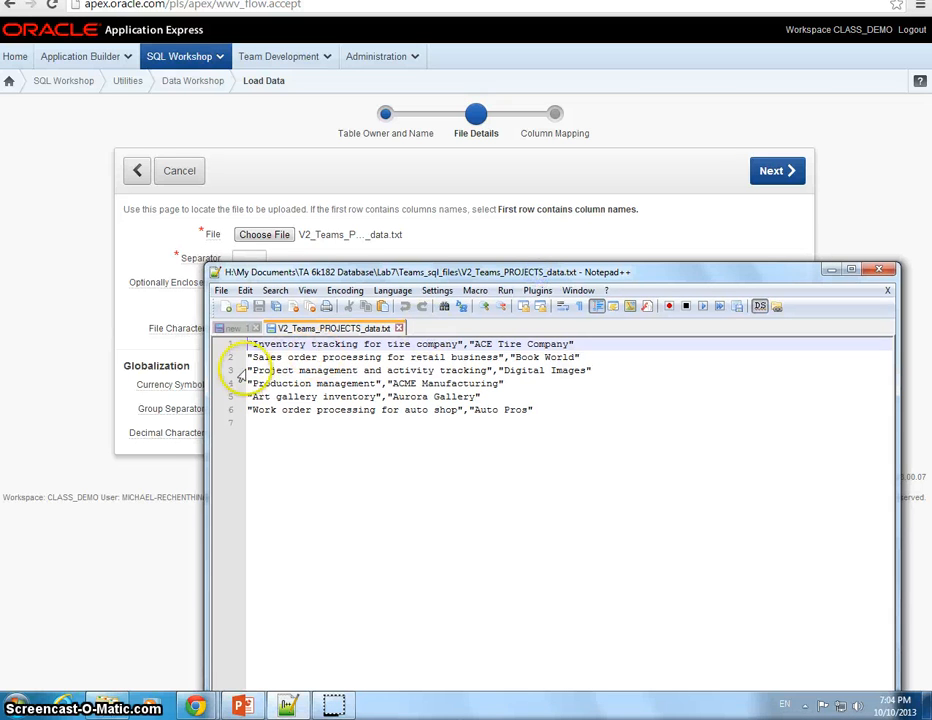
drag(247, 344, 257, 345)
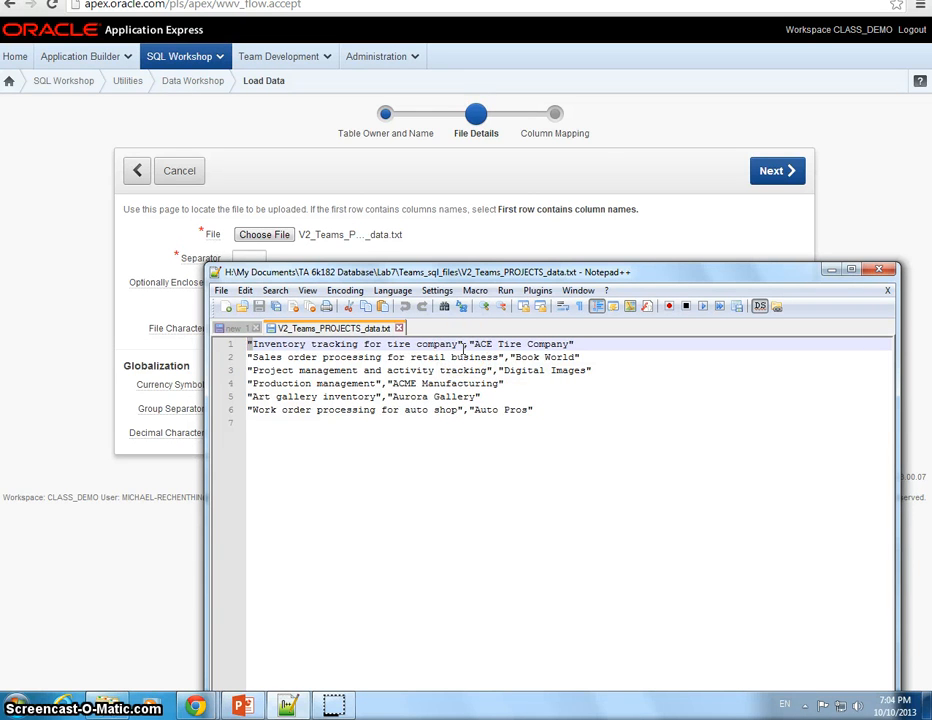
drag(466, 346, 459, 345)
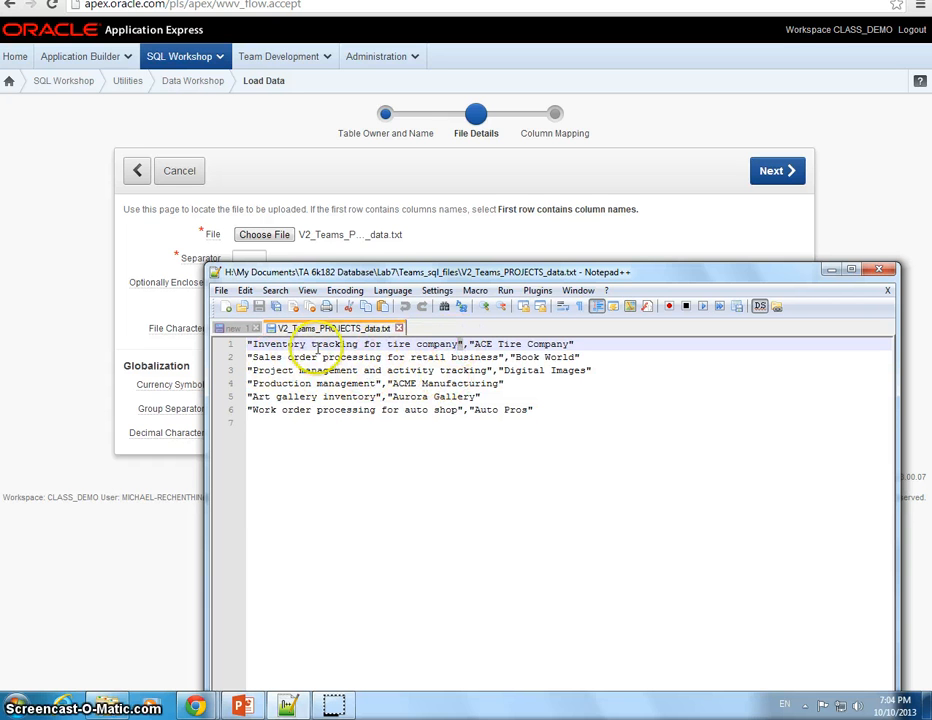
drag(345, 270, 345, 401)
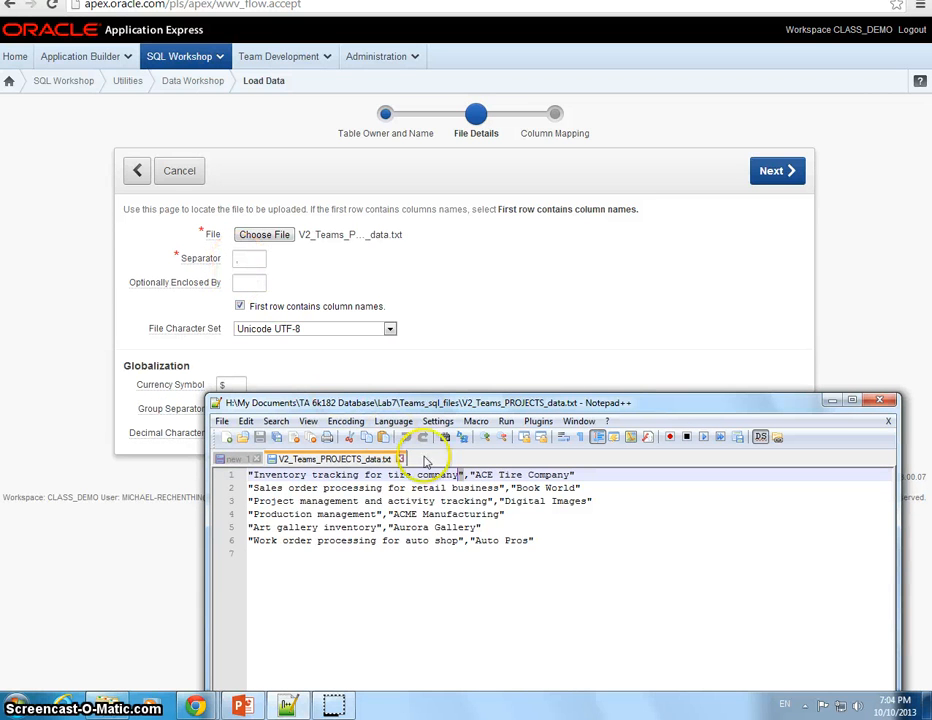
Step: In Application Express, set Optionally Enclosed By to a double quote, turn off First row contains column names, and continue to column mapping
click(255, 283)
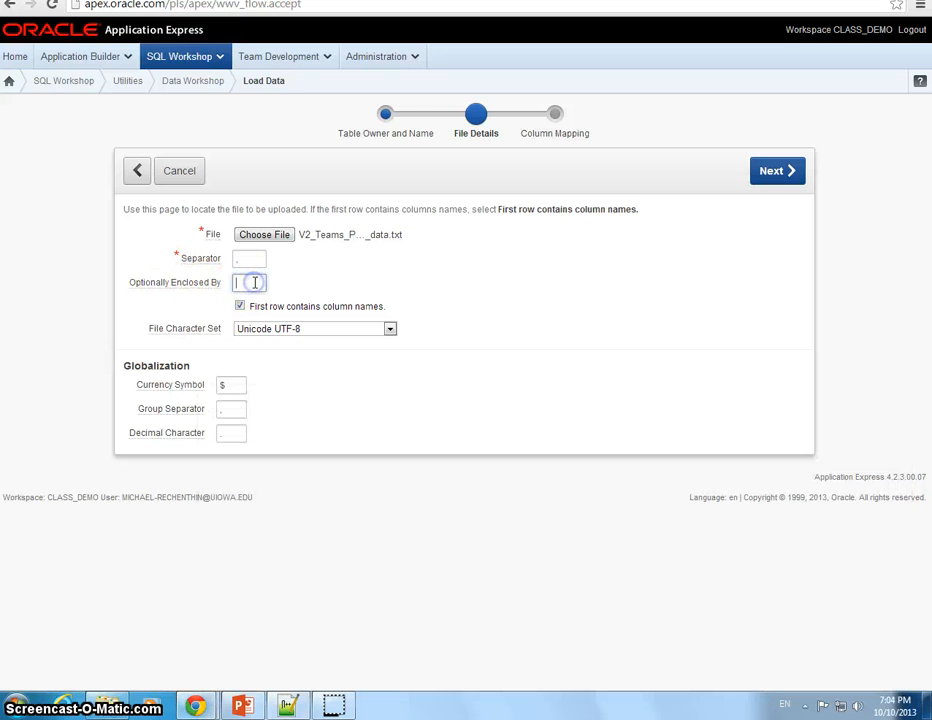
click(370, 283)
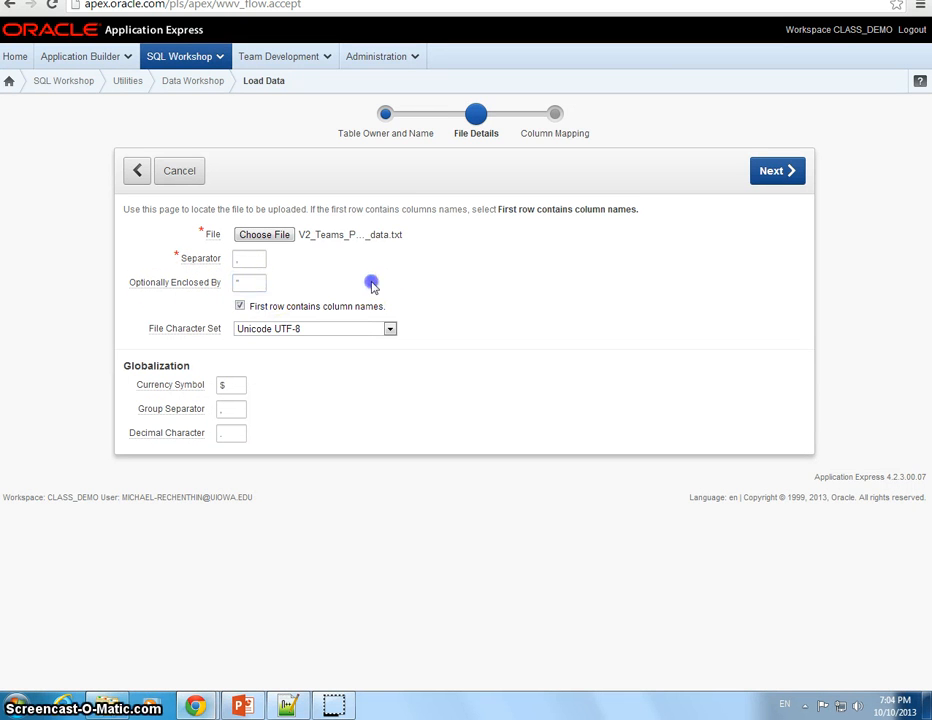
click(240, 306)
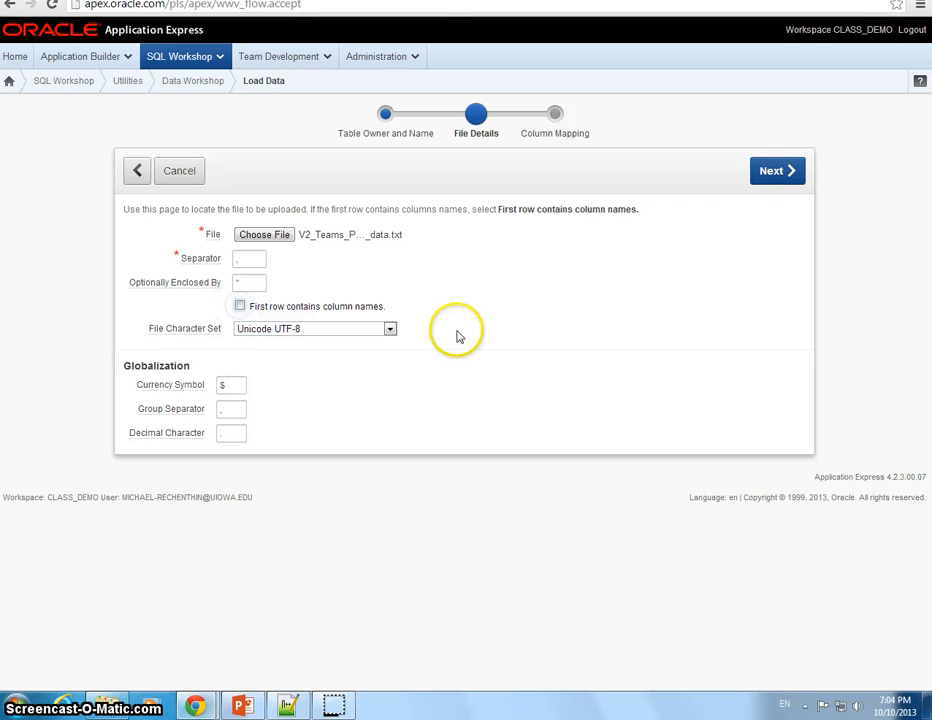
click(771, 180)
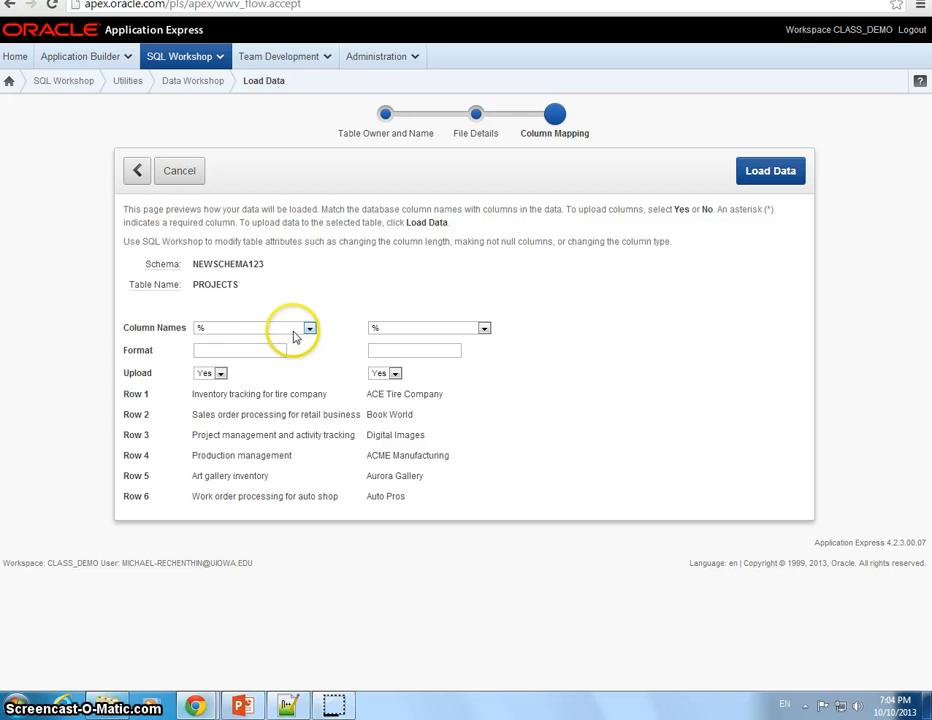
Step: Map the project descriptions to PROJ_NAME and the company names to PROJ_CLIENT, and load the data
click(294, 334)
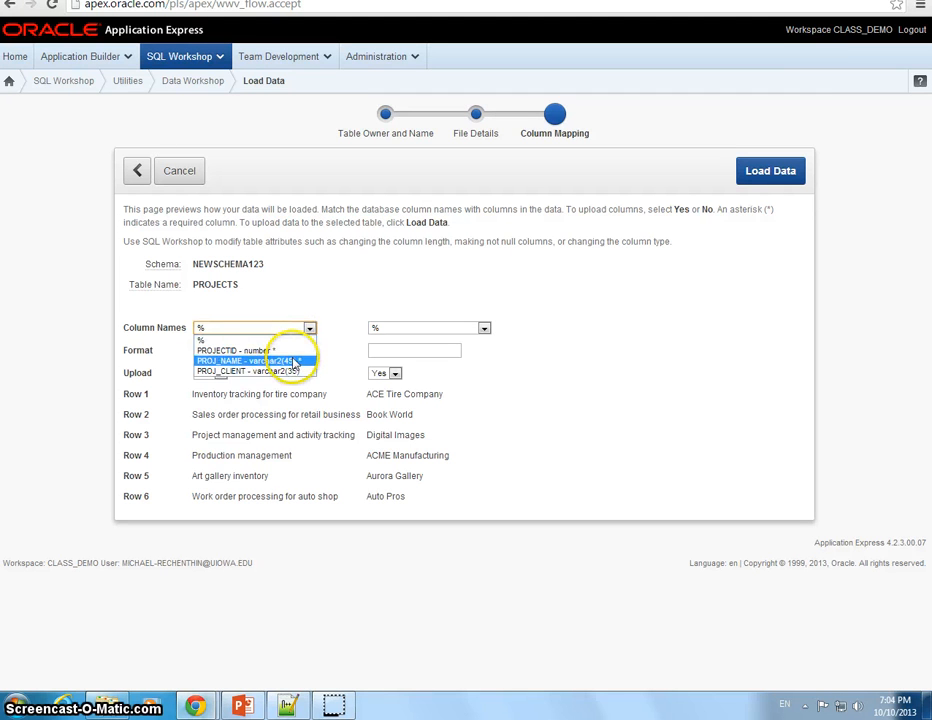
click(229, 498)
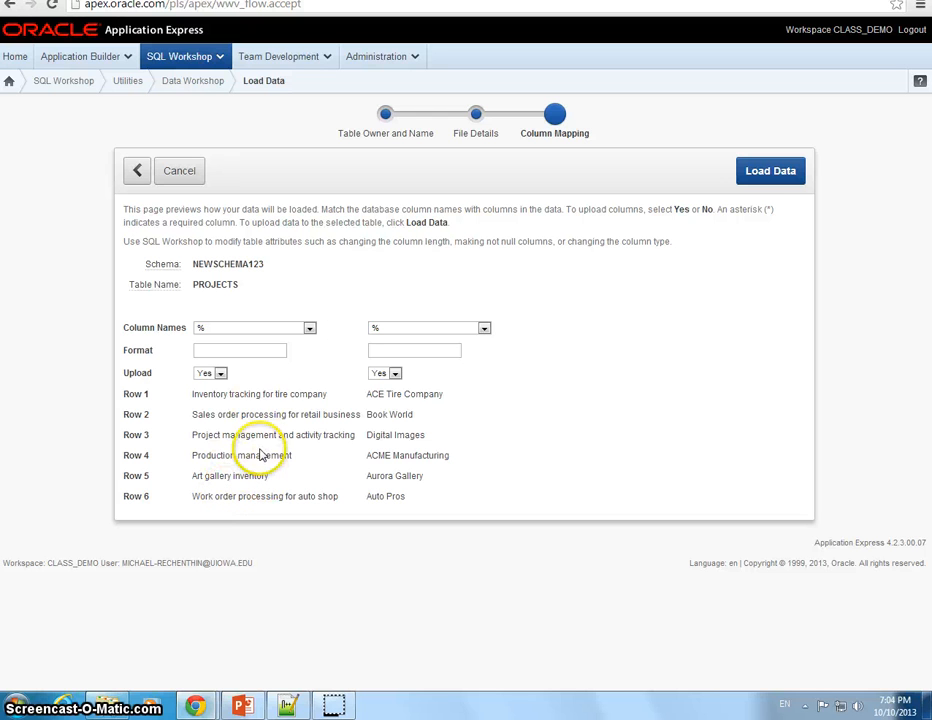
click(277, 327)
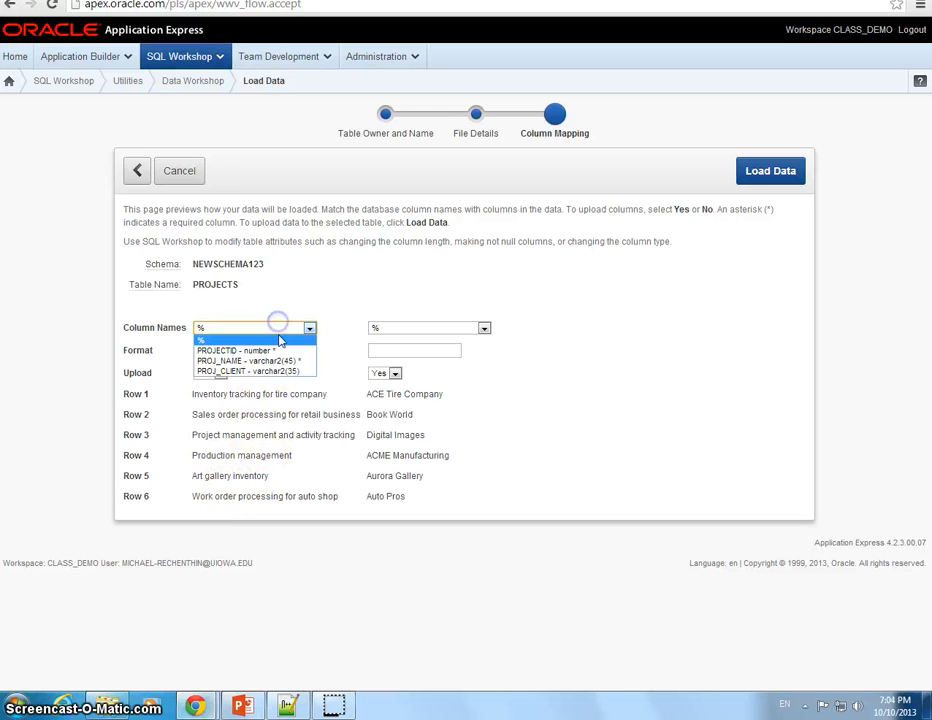
click(283, 360)
click(441, 327)
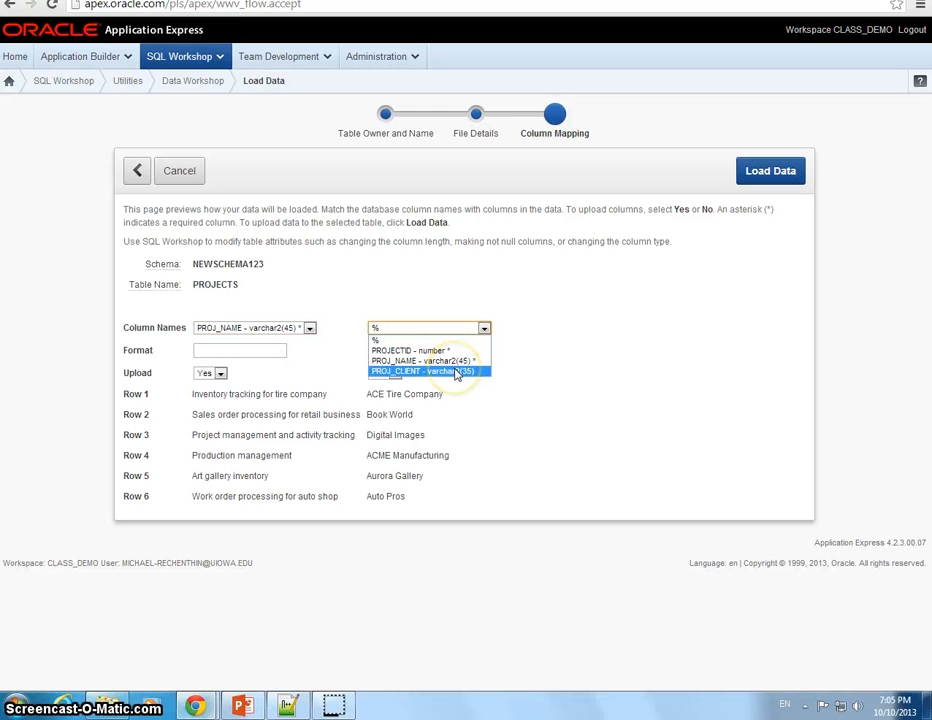
click(456, 371)
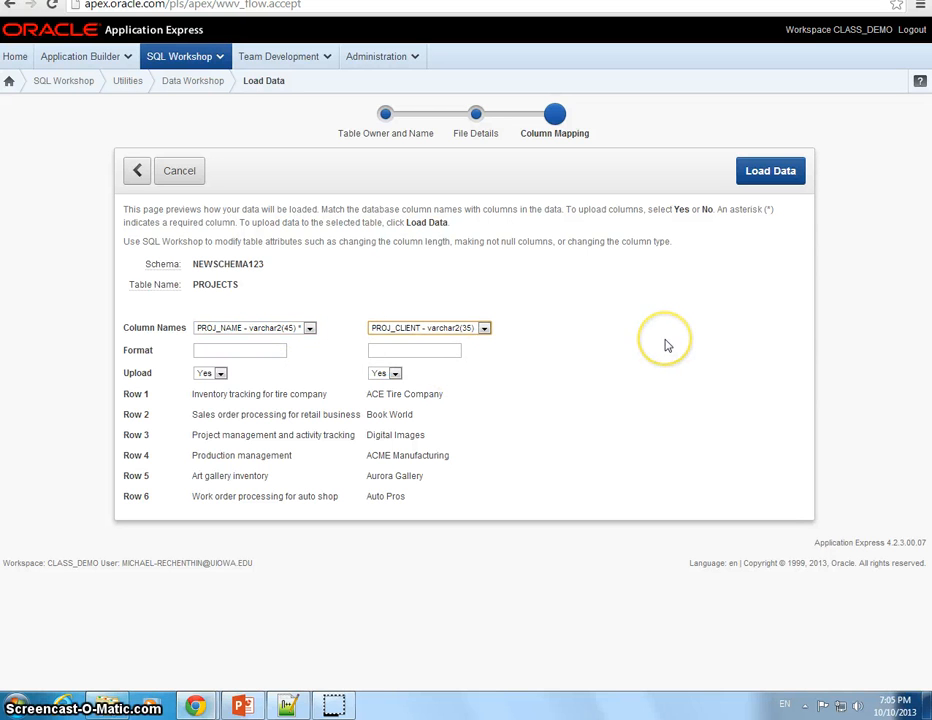
click(764, 174)
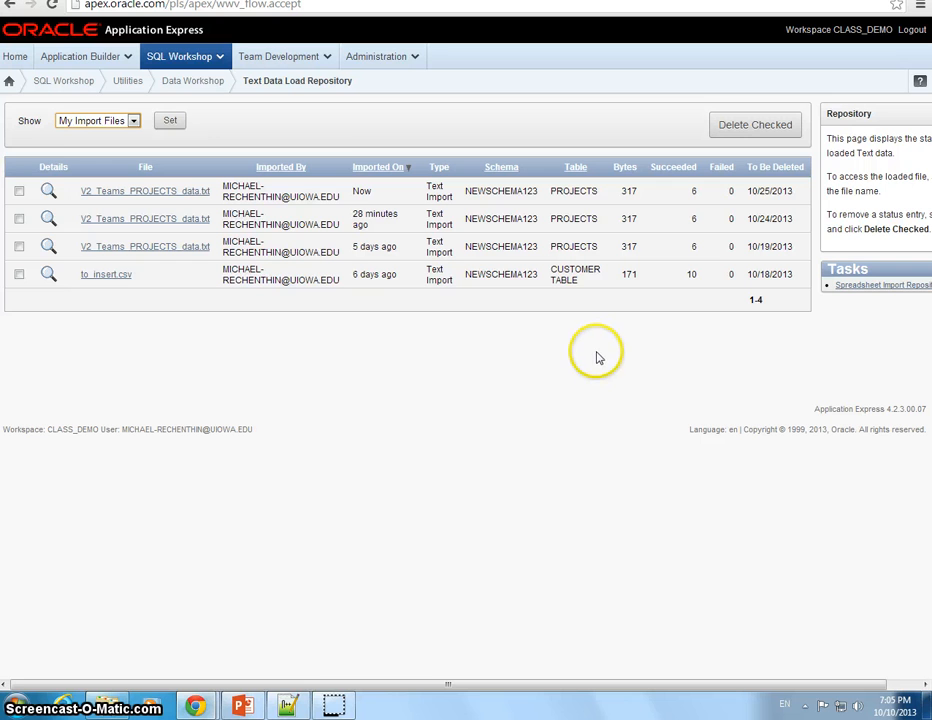
Step: Open the PROJECTS table in the Object Browser and check its loaded data rows
click(191, 60)
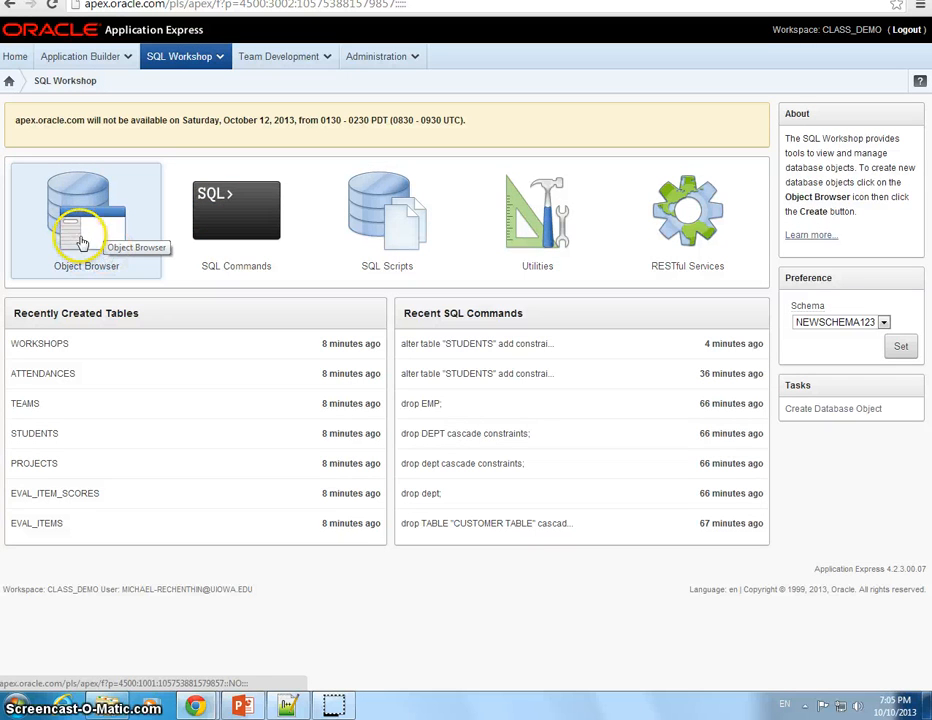
click(86, 233)
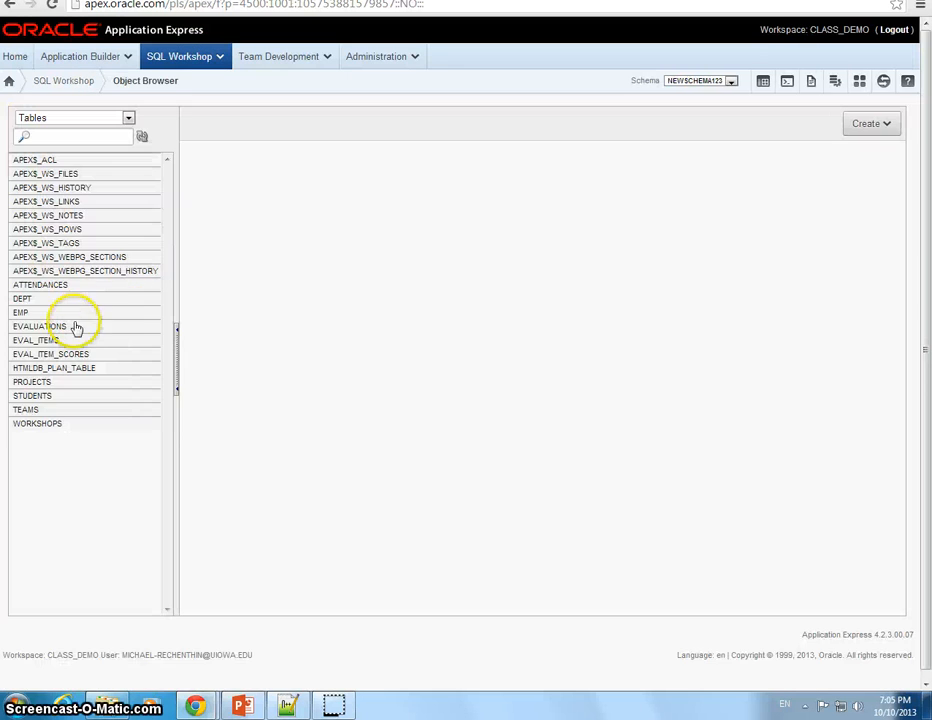
click(37, 383)
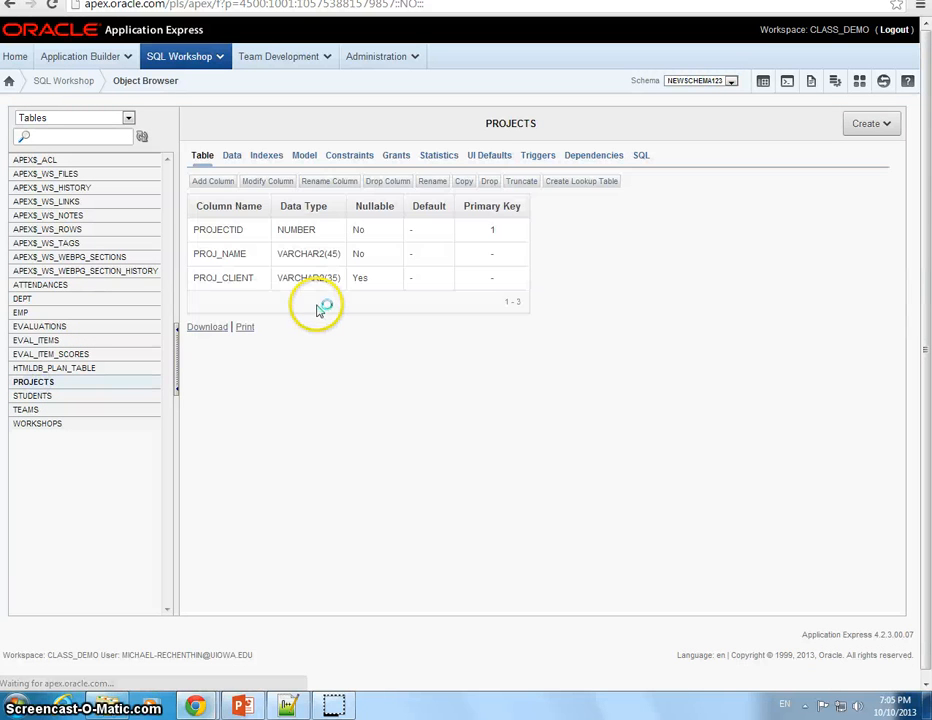
click(232, 157)
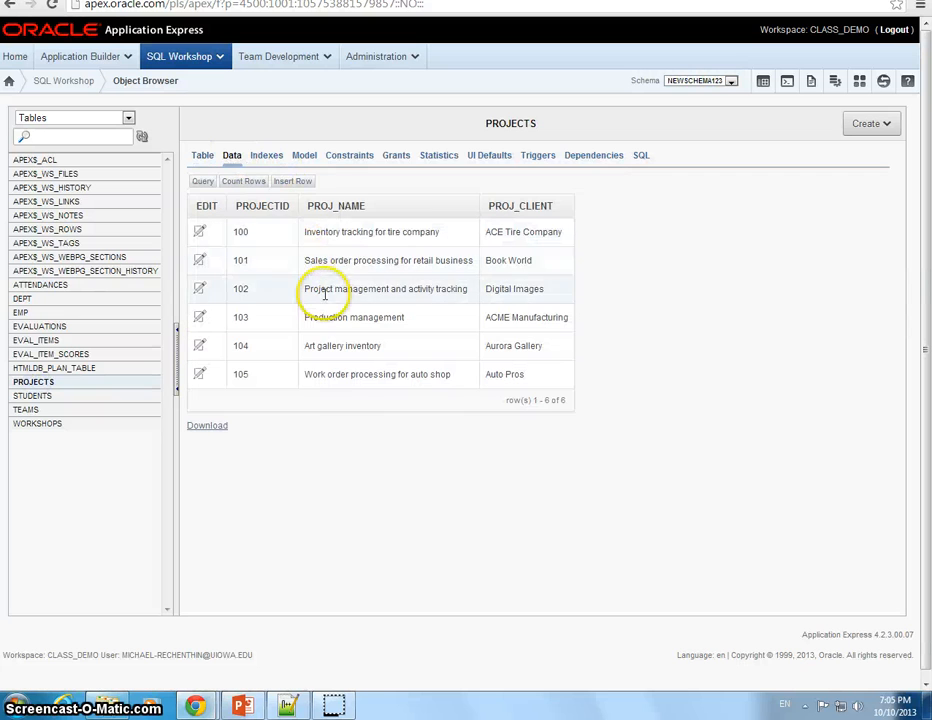